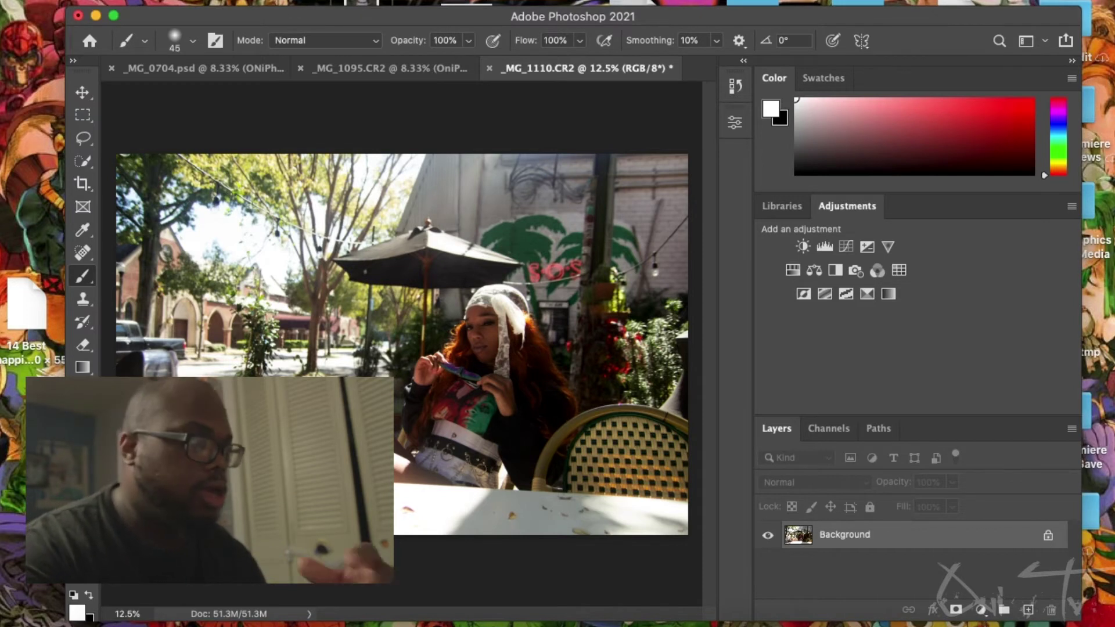
Open the Camera Raw Filter on the portrait with the Basic panel expanded
left_click(400, 0)
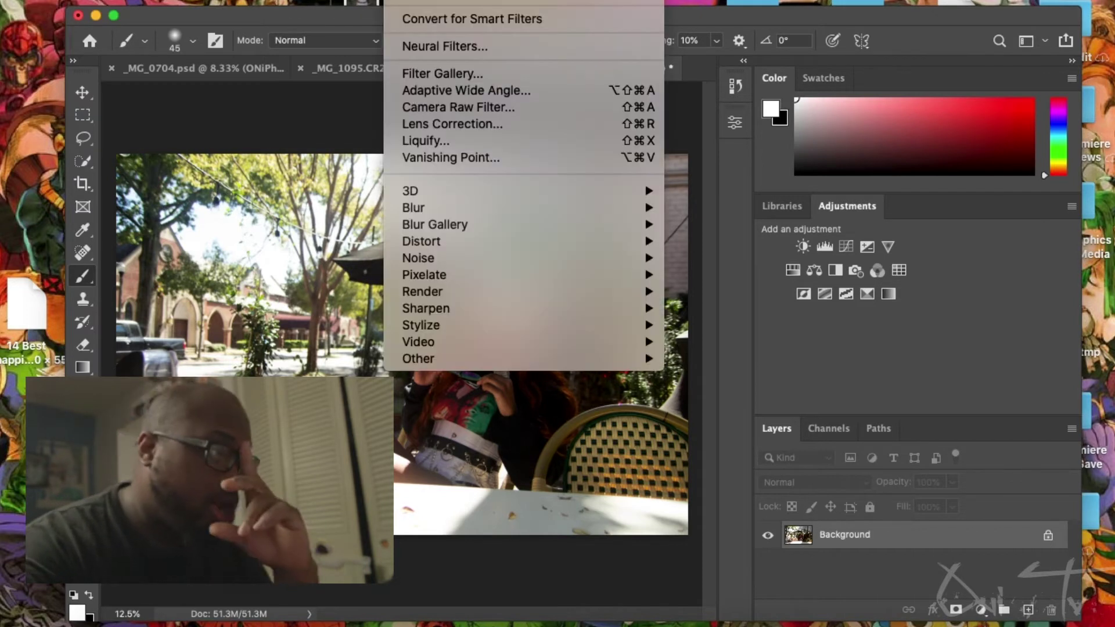
left_click(456, 108)
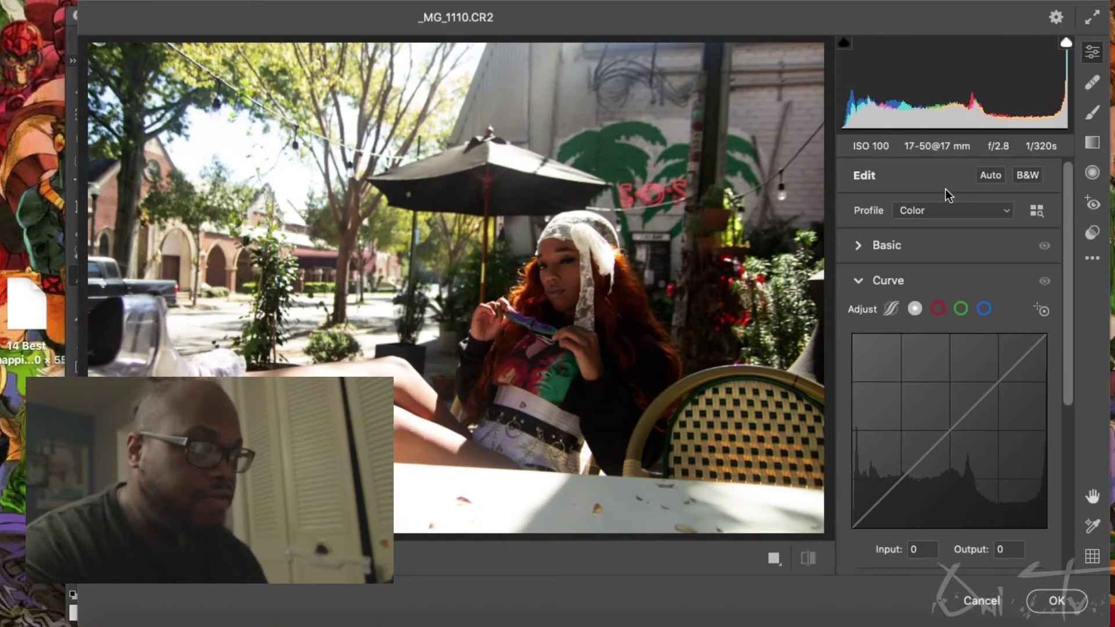
left_click(865, 241)
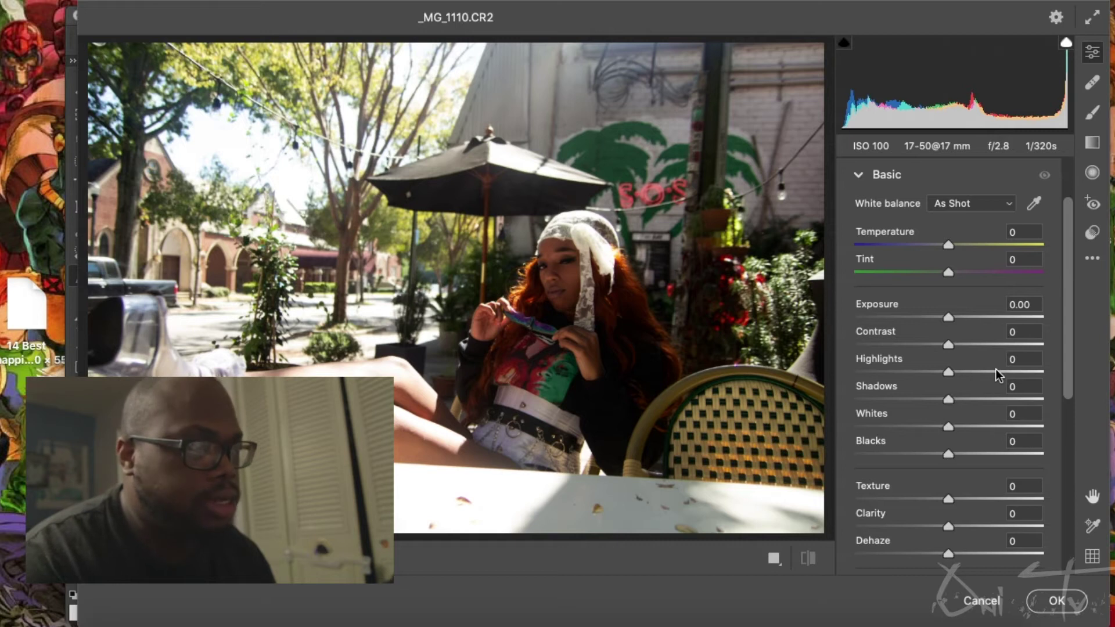
Set Exposure +0.20, Contrast +16, Highlights -76, Shadows +22, Whites -57 and Blacks -8
left_click_drag(949, 370, 877, 375)
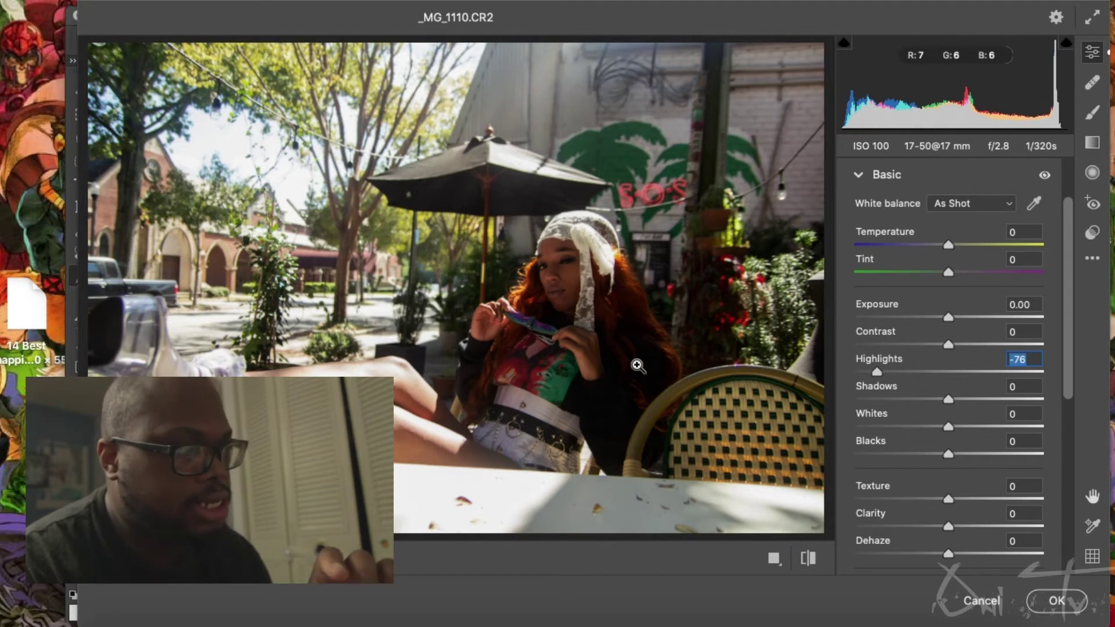
left_click_drag(947, 318, 959, 339)
left_click_drag(948, 426, 896, 427)
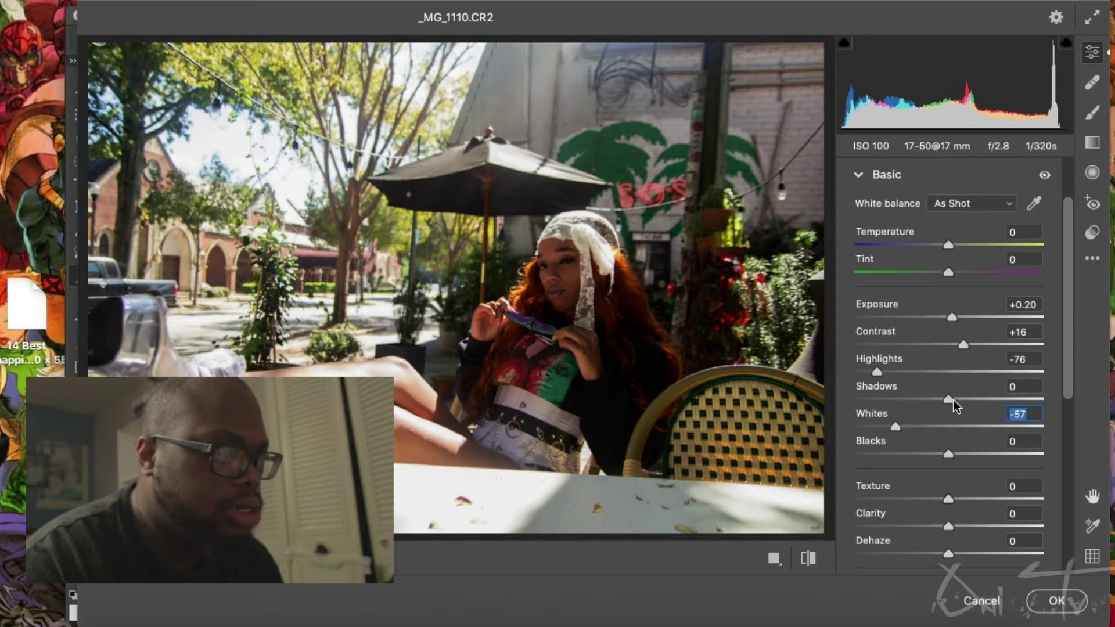
left_click_drag(947, 398, 959, 399)
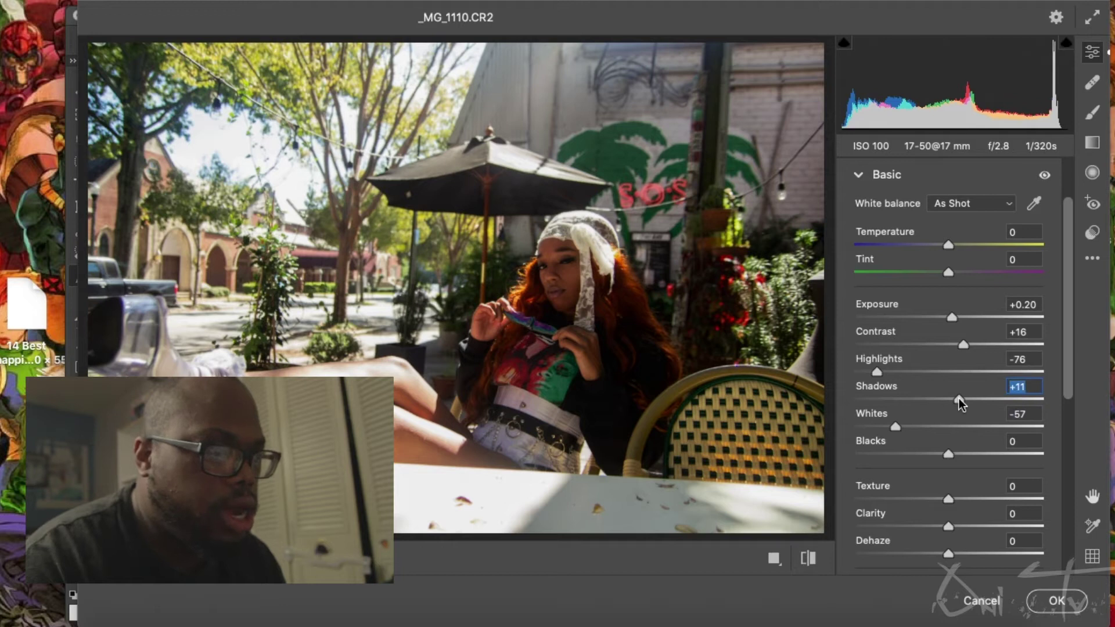
left_click_drag(959, 398, 968, 398)
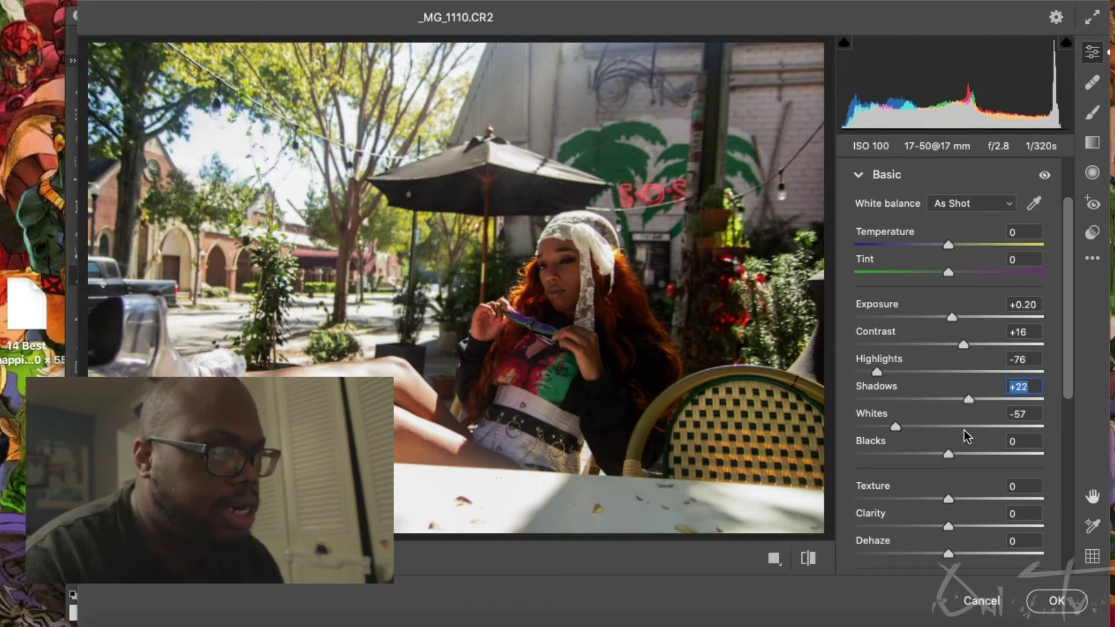
left_click_drag(948, 453, 941, 452)
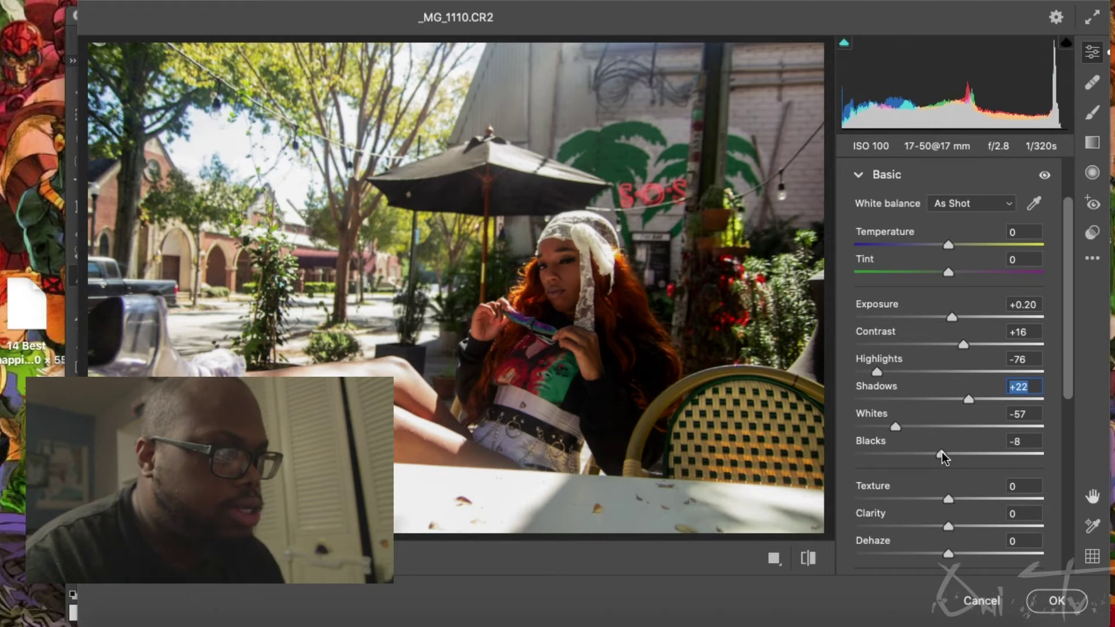
left_click_drag(941, 451, 941, 451)
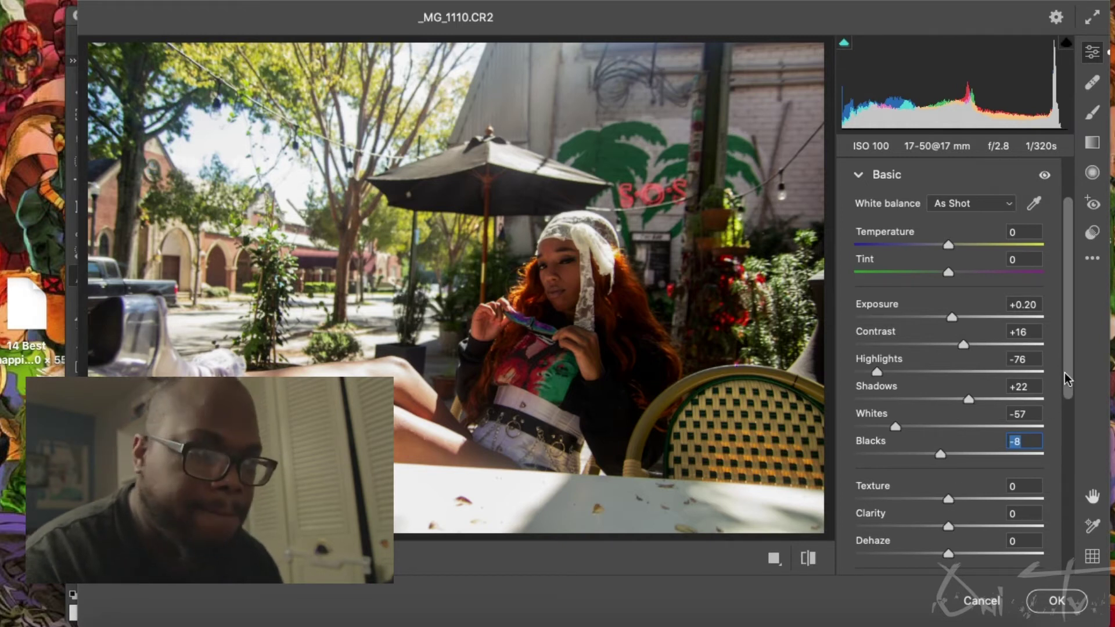
In the Basic panel, set Clarity to +13, Vibrance to +12 and Saturation to -10
left_click_drag(1064, 371, 1064, 406)
left_click_drag(950, 464, 964, 464)
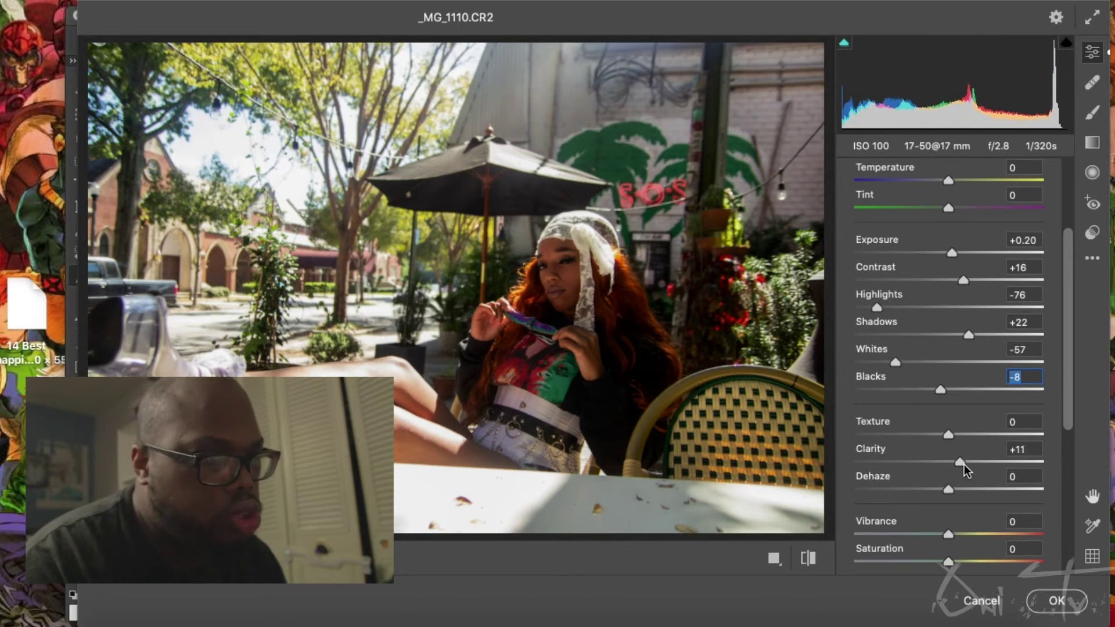
left_click_drag(963, 465, 964, 464)
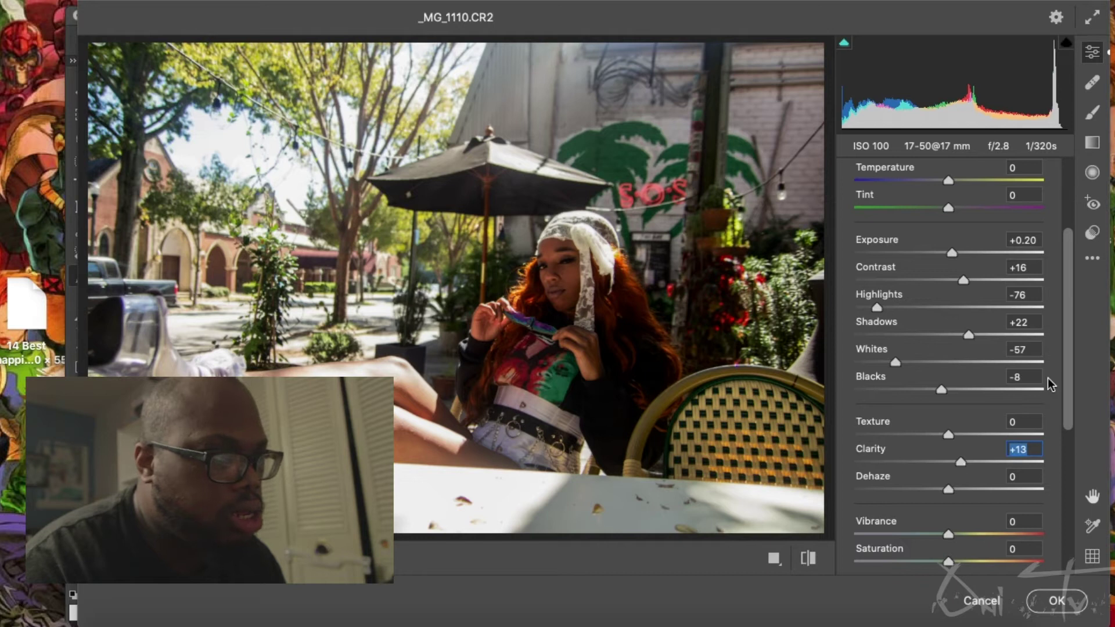
scroll(1066, 353, "down", 3)
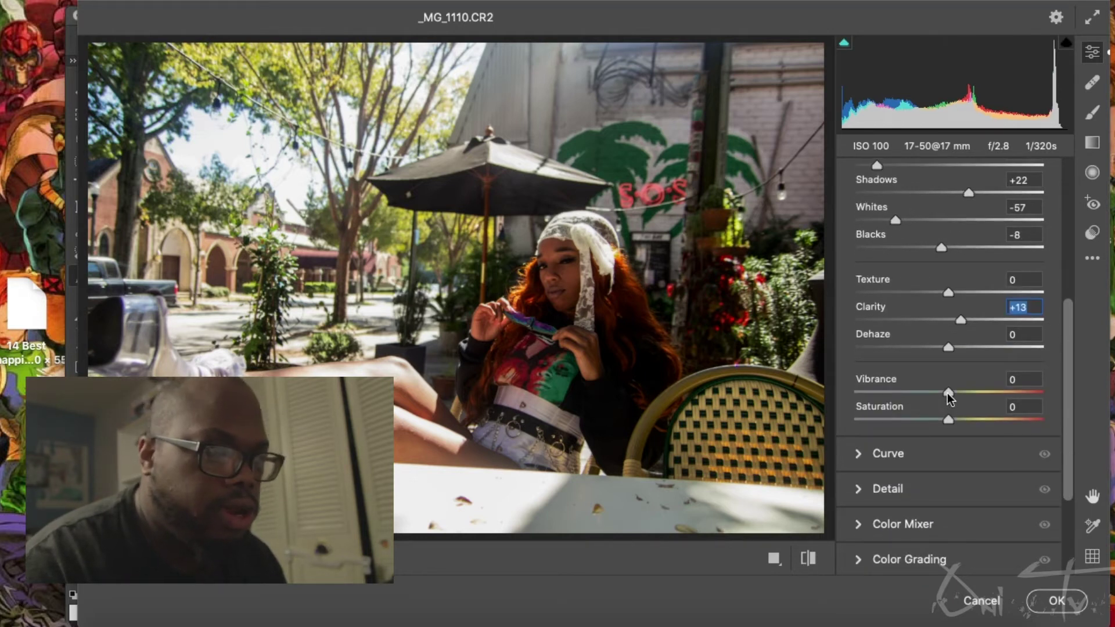
left_click_drag(947, 392, 938, 417)
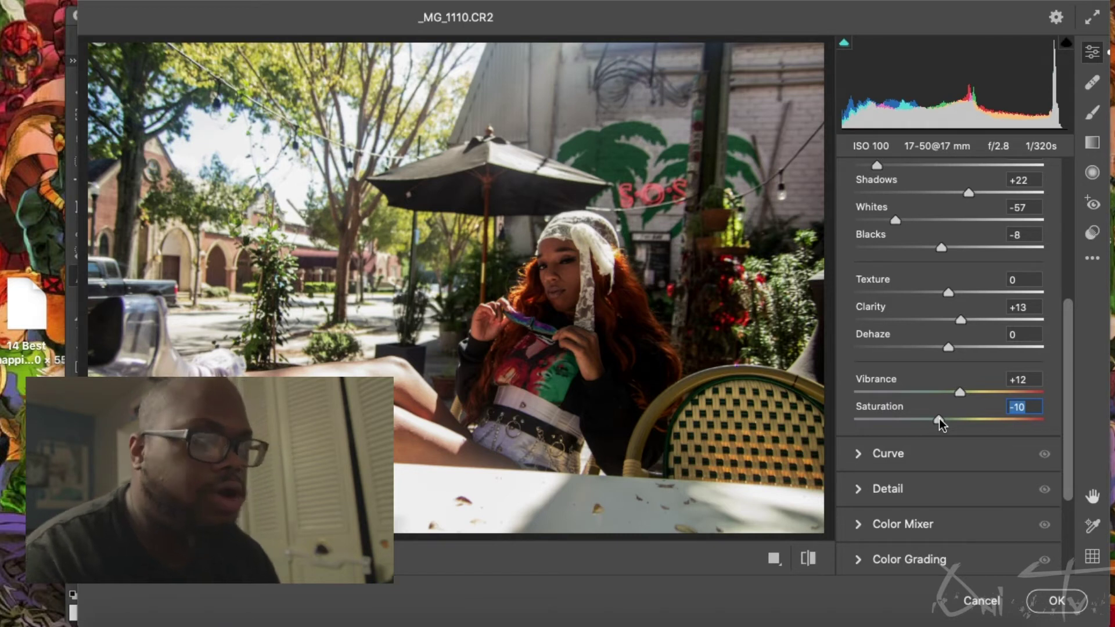
left_click_drag(1067, 416, 1068, 458)
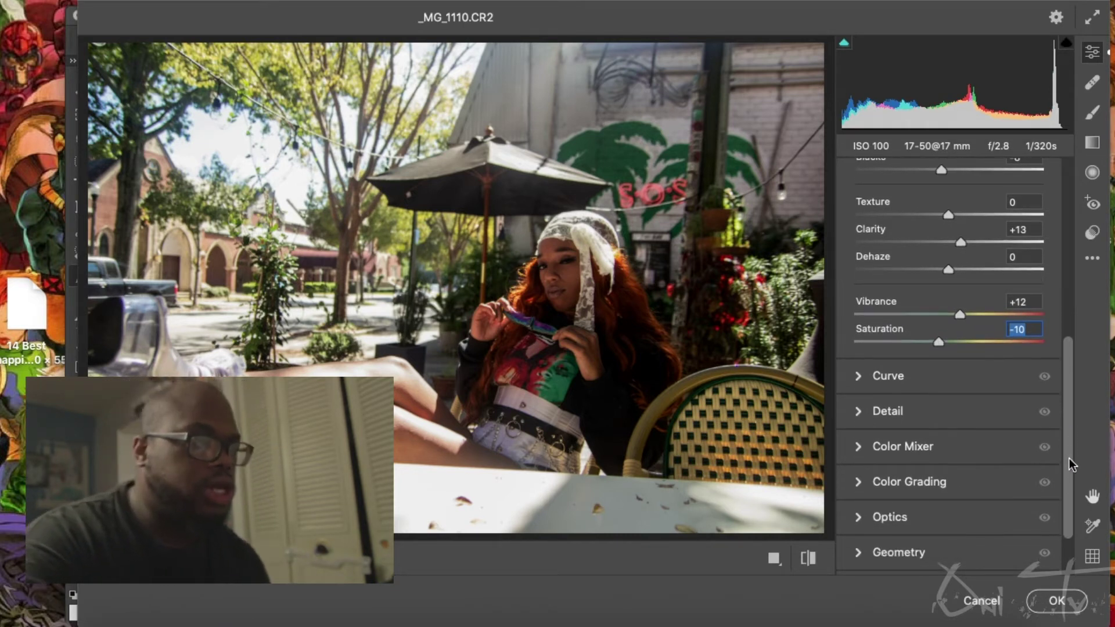
Set Noise Reduction to 22 in the Detail section, leaving Sharpening at 0
left_click(860, 383)
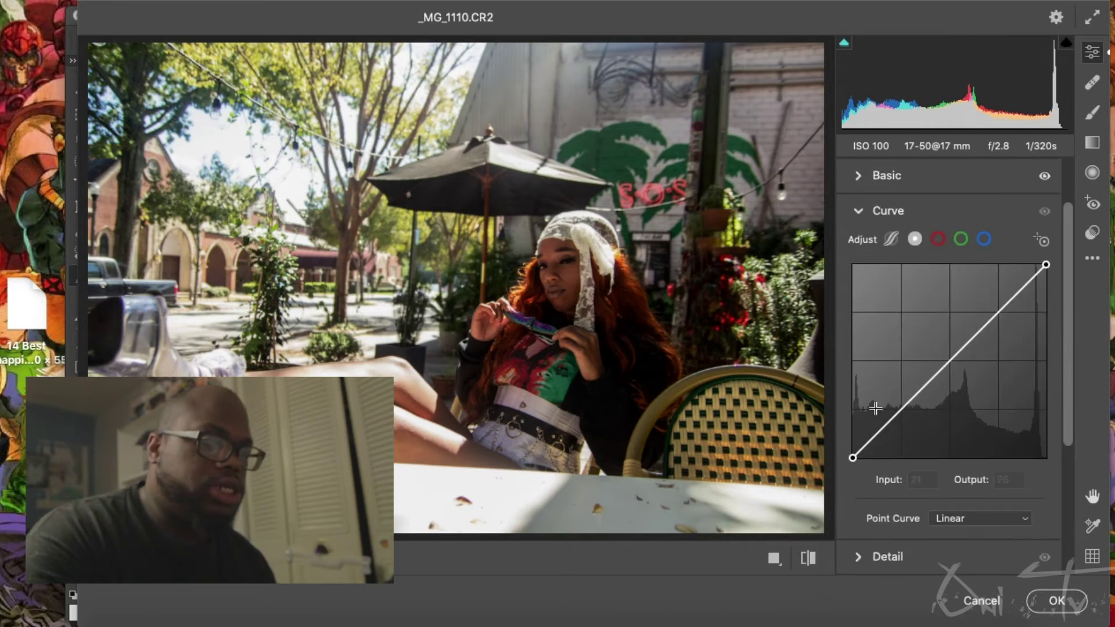
left_click_drag(1071, 334, 1078, 387)
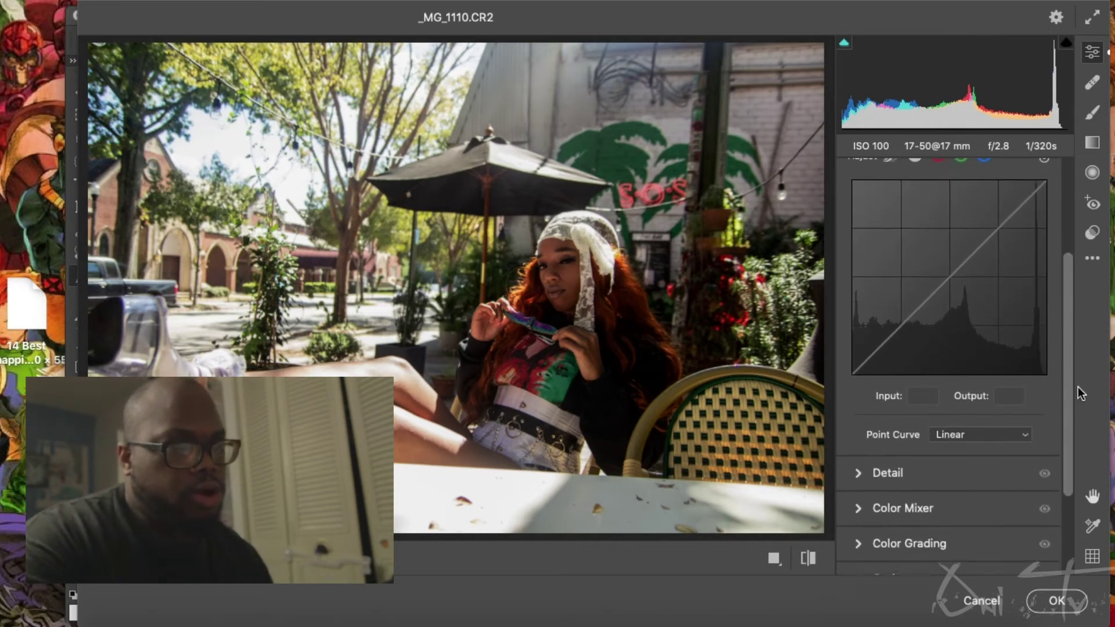
left_click(859, 468)
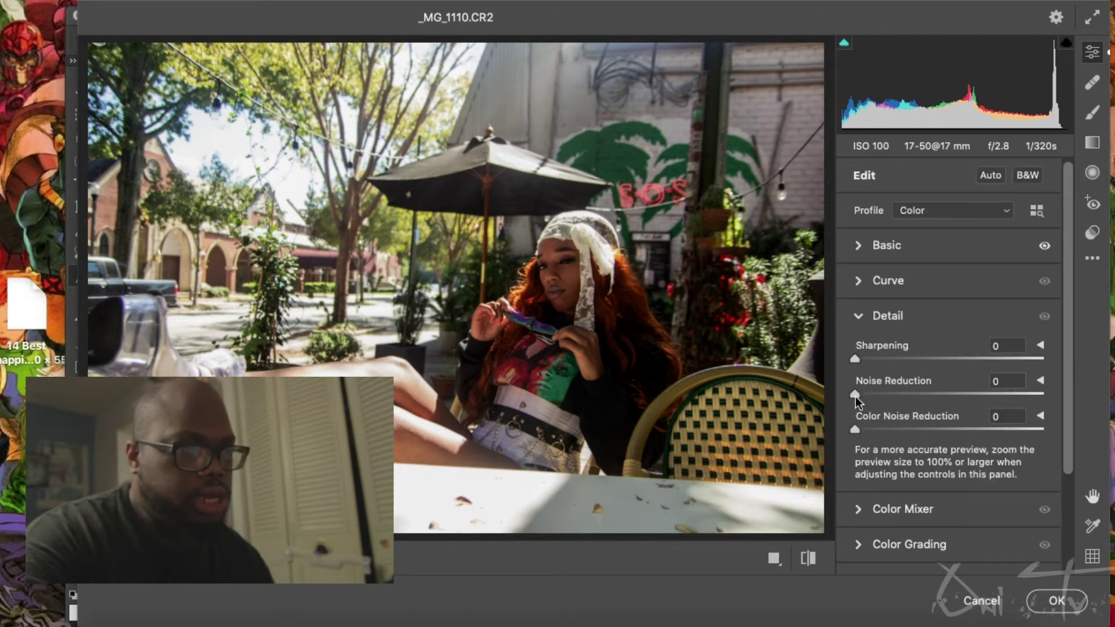
left_click_drag(854, 395, 897, 392)
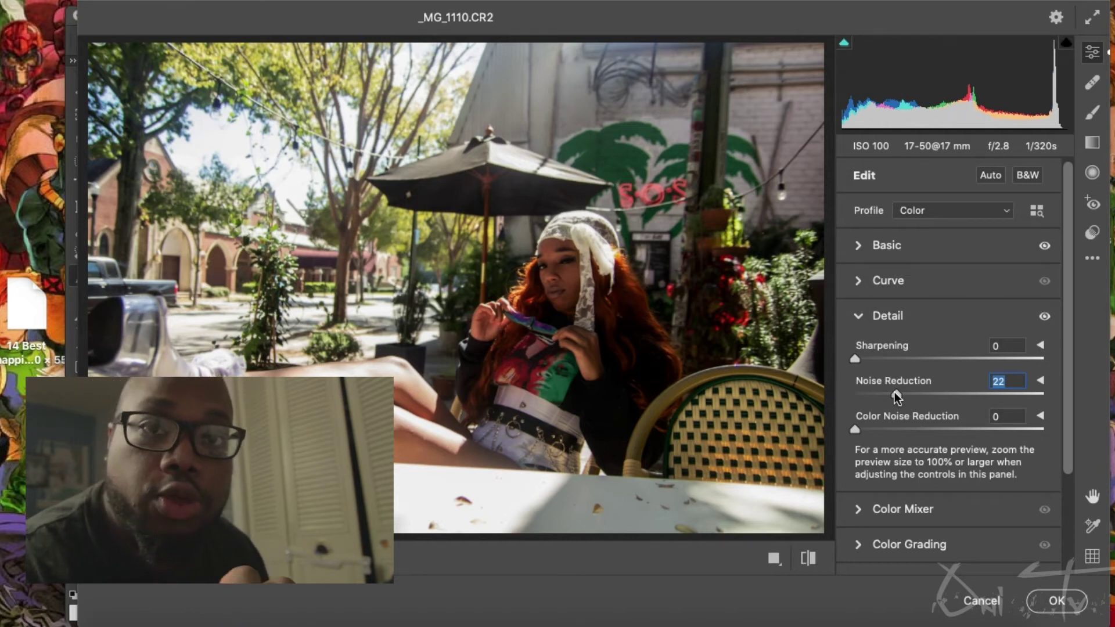
left_click_drag(1066, 329, 1067, 364)
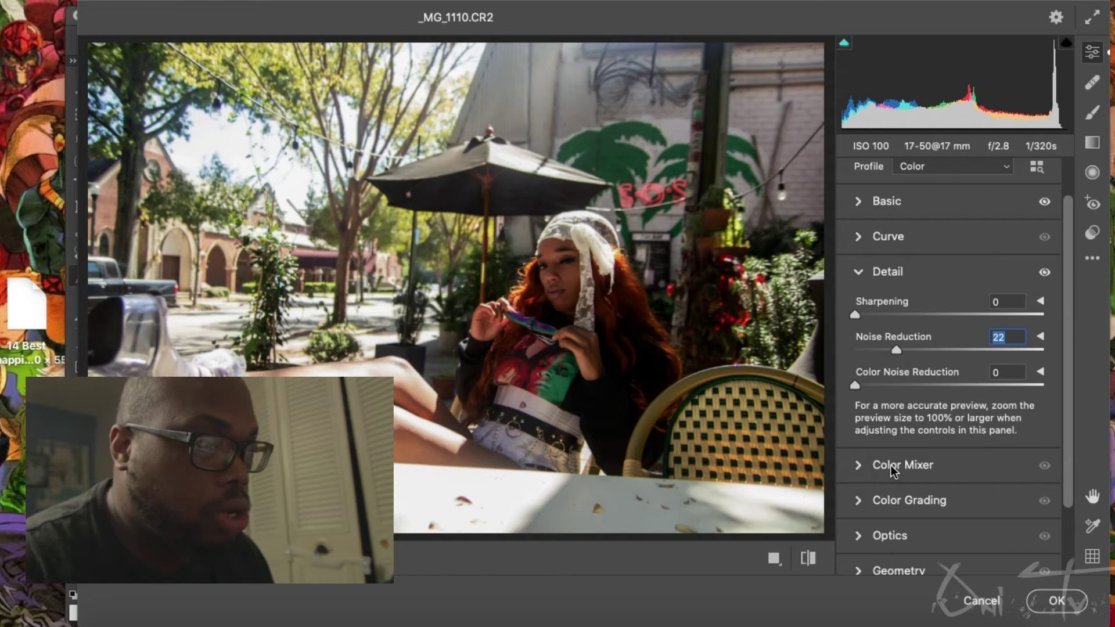
left_click(866, 468)
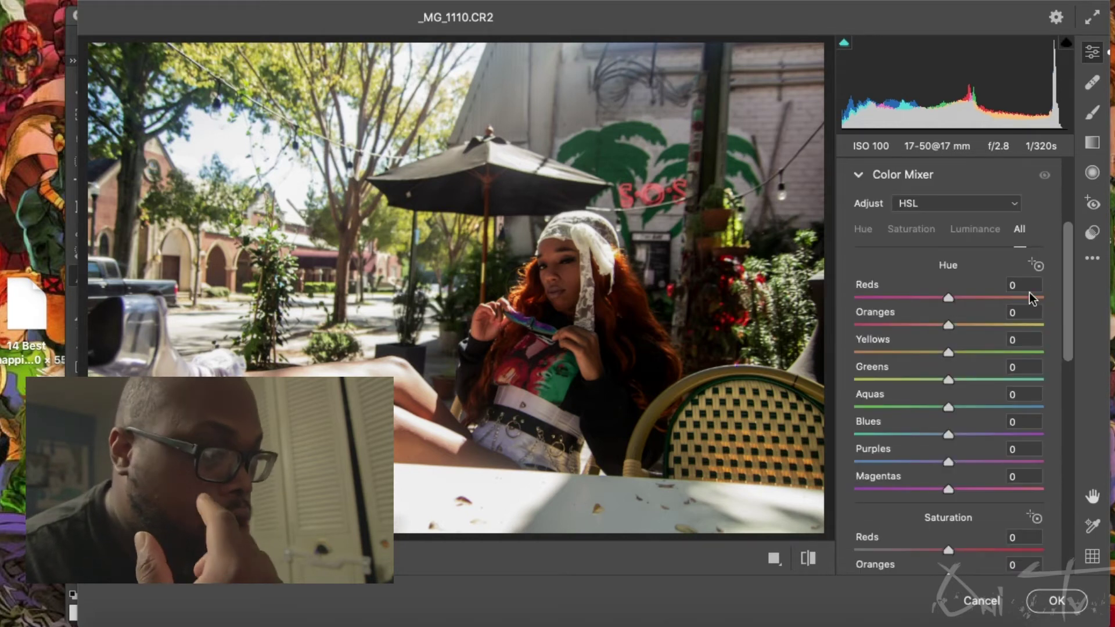
In the Color Mixer, set Hue Blues -14, Greens +18 and Oranges -8
left_click_drag(1070, 256, 1070, 276)
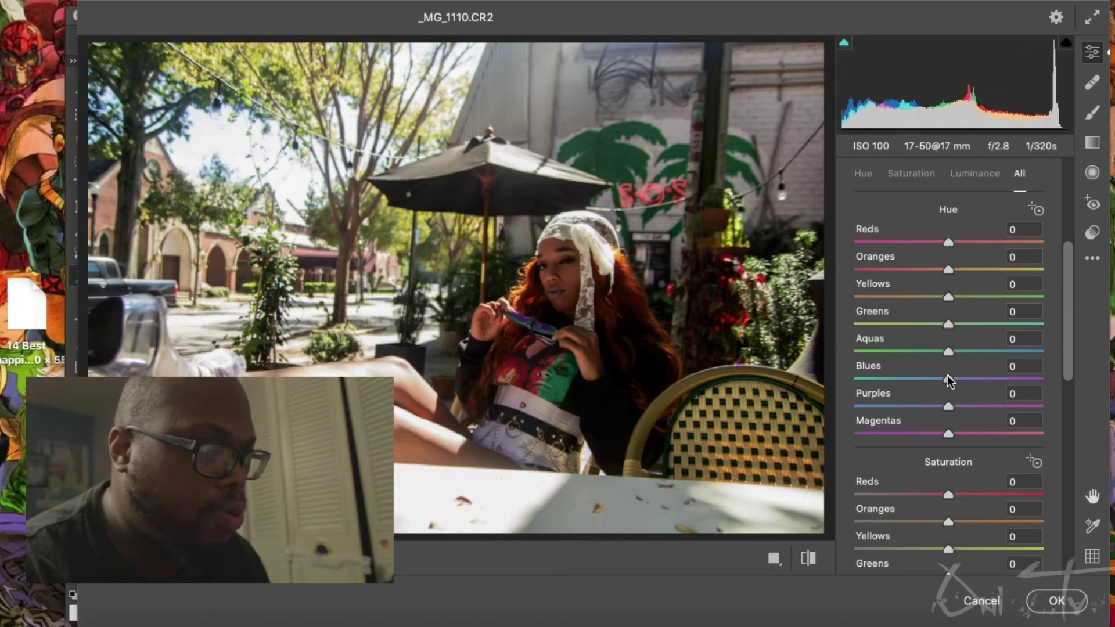
left_click_drag(947, 375, 934, 377)
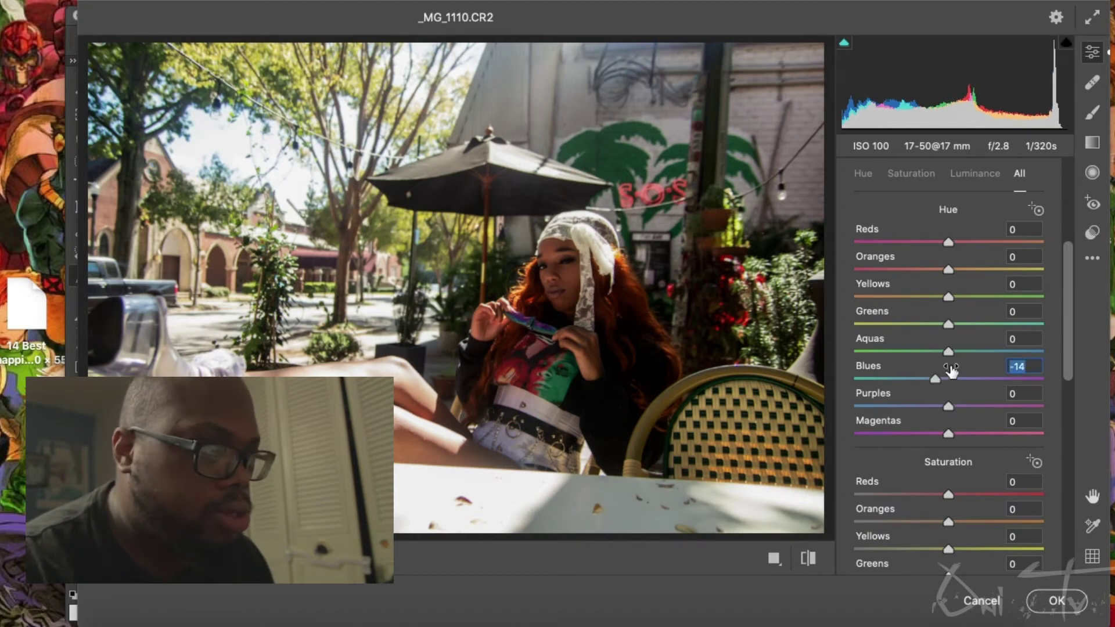
left_click_drag(948, 325, 964, 327)
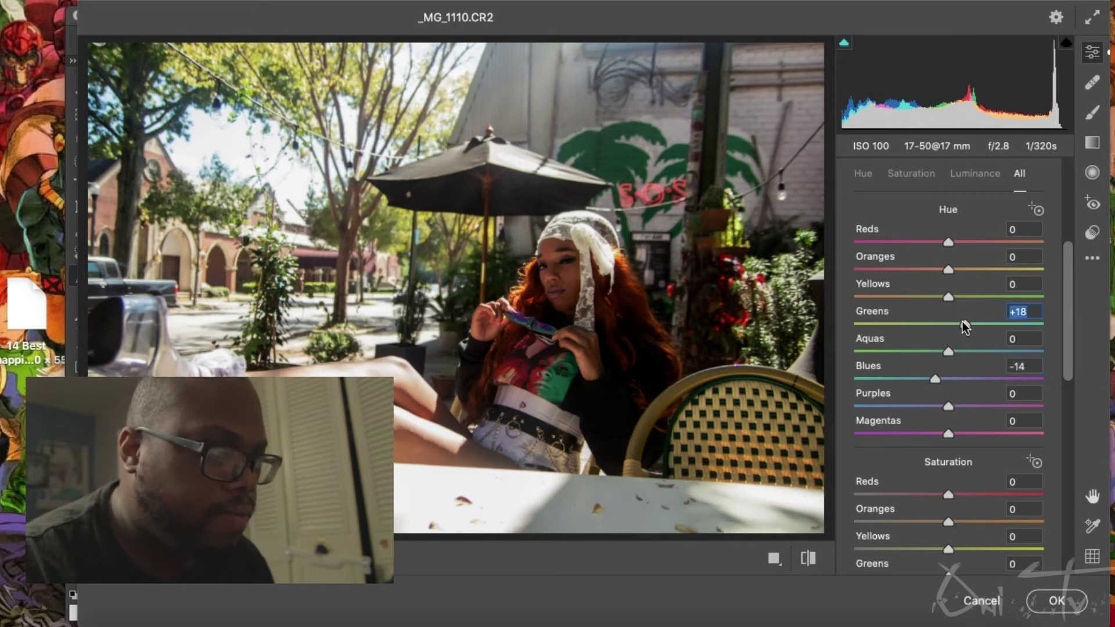
mouse_move(948, 266)
left_mouse_down()
mouse_move(962, 267)
mouse_move(941, 266)
left_mouse_up()
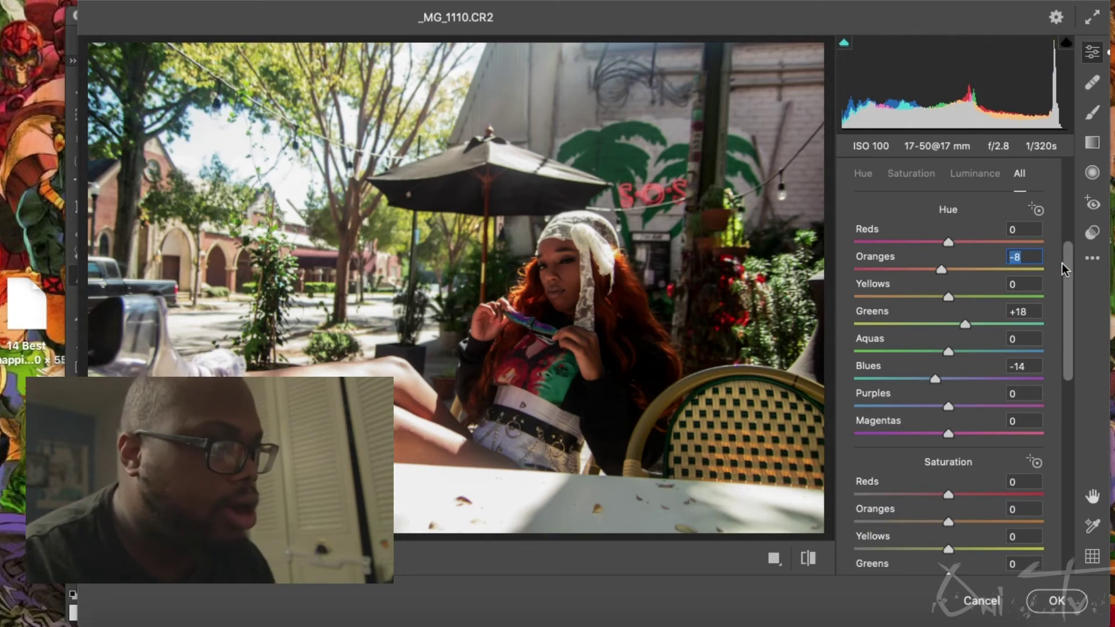
left_click_drag(1066, 269, 1068, 321)
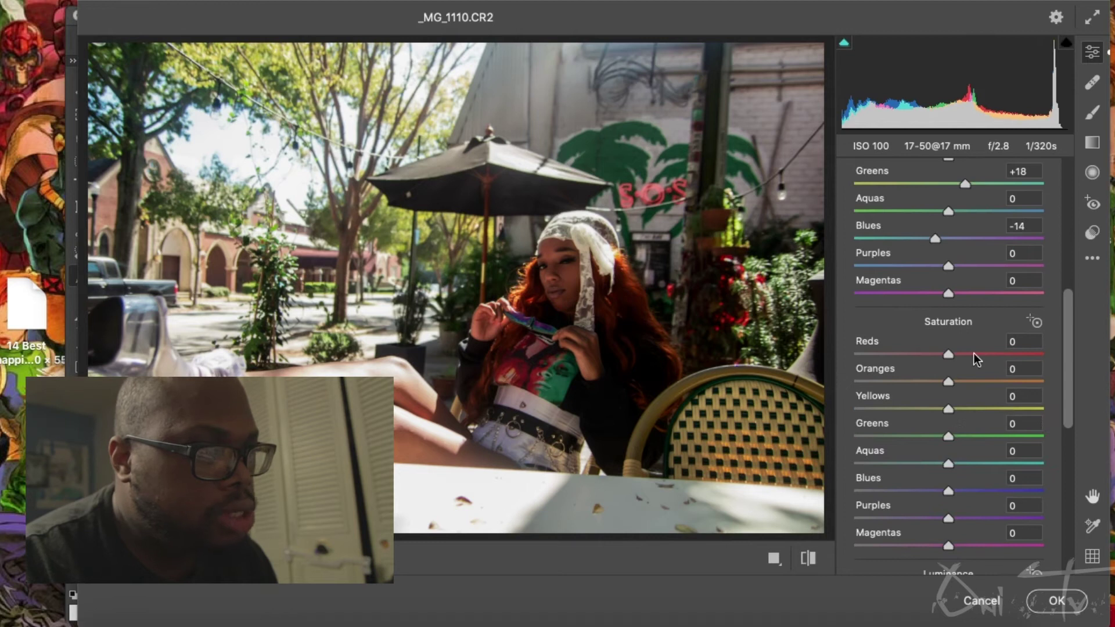
Set Saturation Reds +9, Magentas +7, Luminance Reds +8, Greens +16, and expand Color Grading
left_click_drag(947, 354, 966, 354)
left_click_drag(1069, 339, 1069, 361)
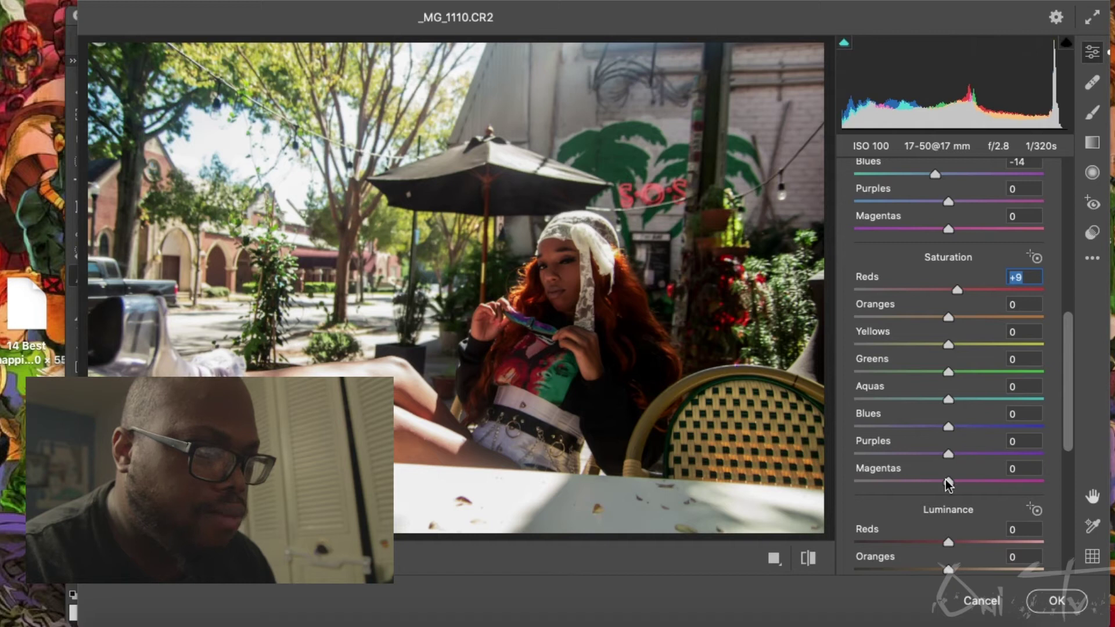
left_click_drag(948, 485, 954, 485)
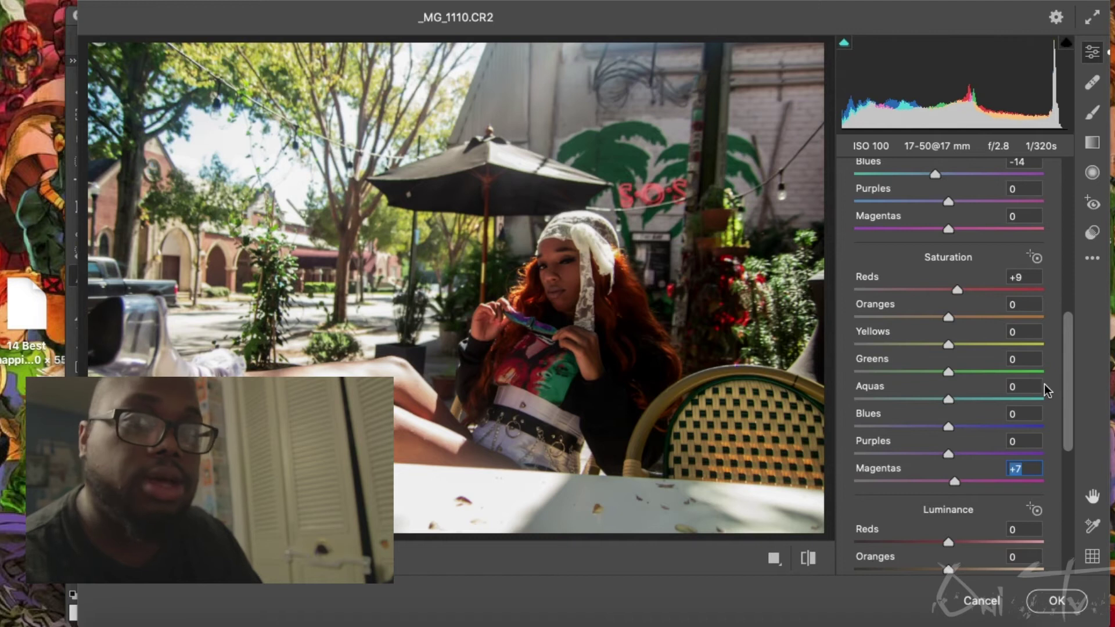
left_click_drag(1062, 378, 1071, 502)
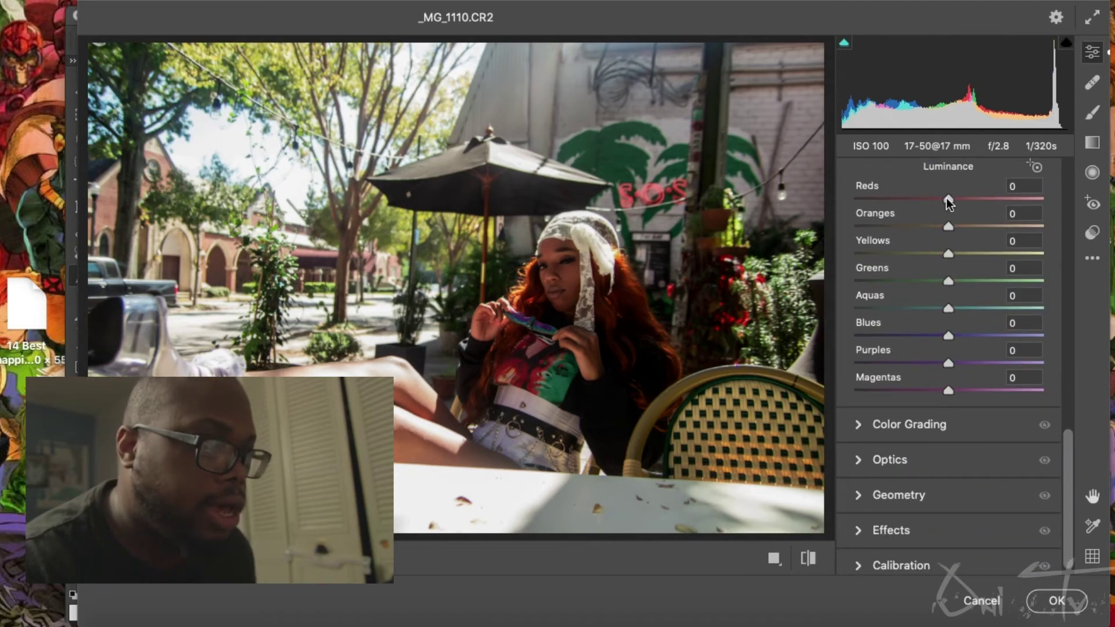
left_click_drag(946, 197, 954, 199)
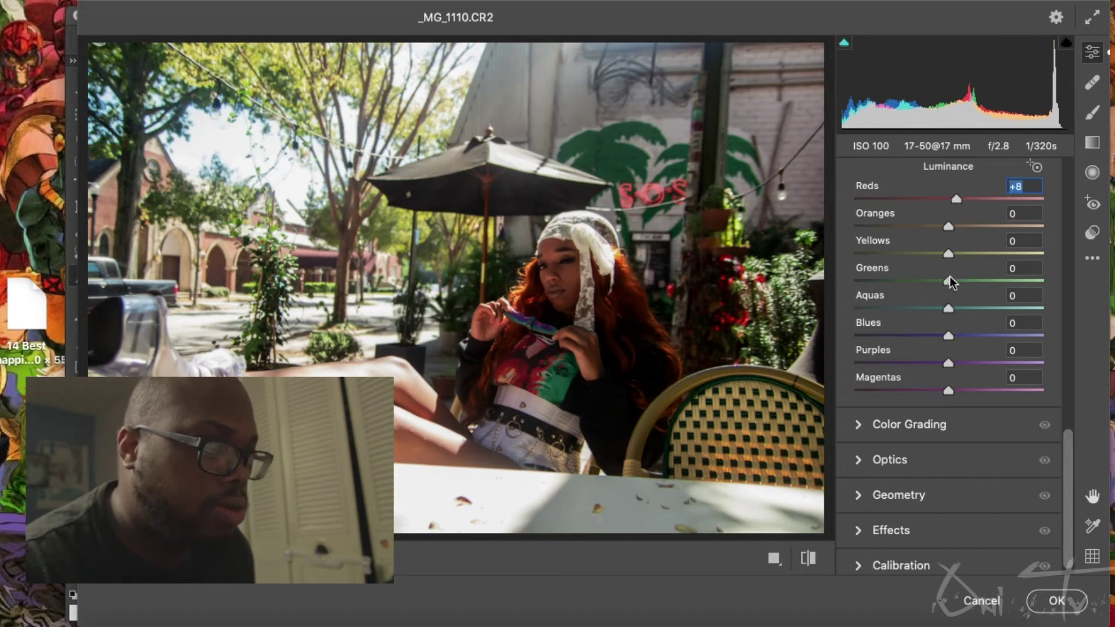
left_click_drag(947, 280, 962, 285)
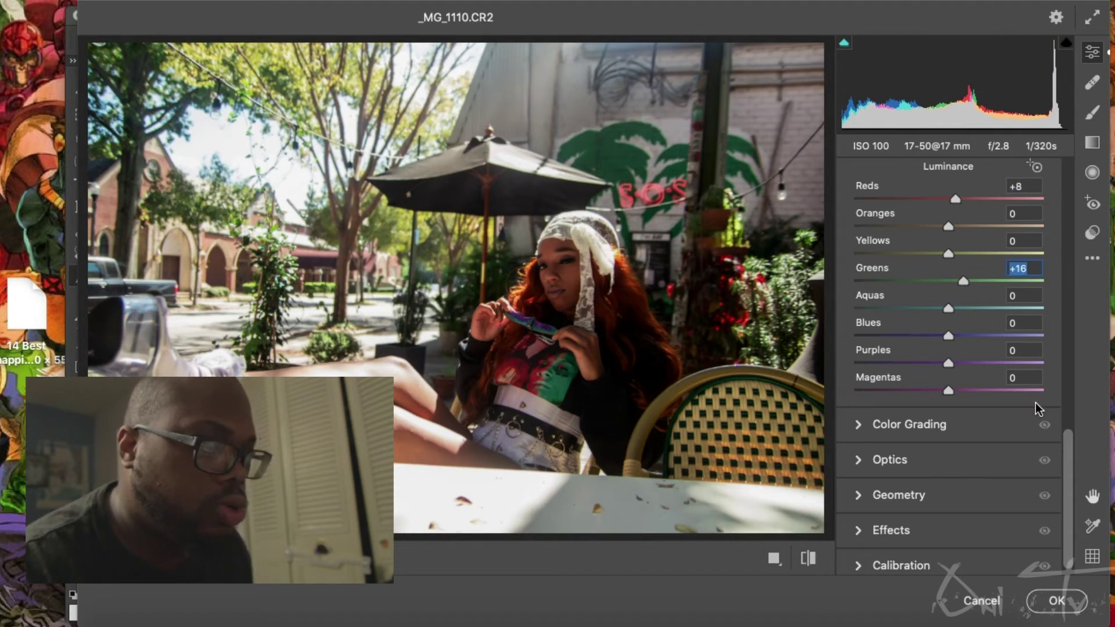
left_click(856, 434)
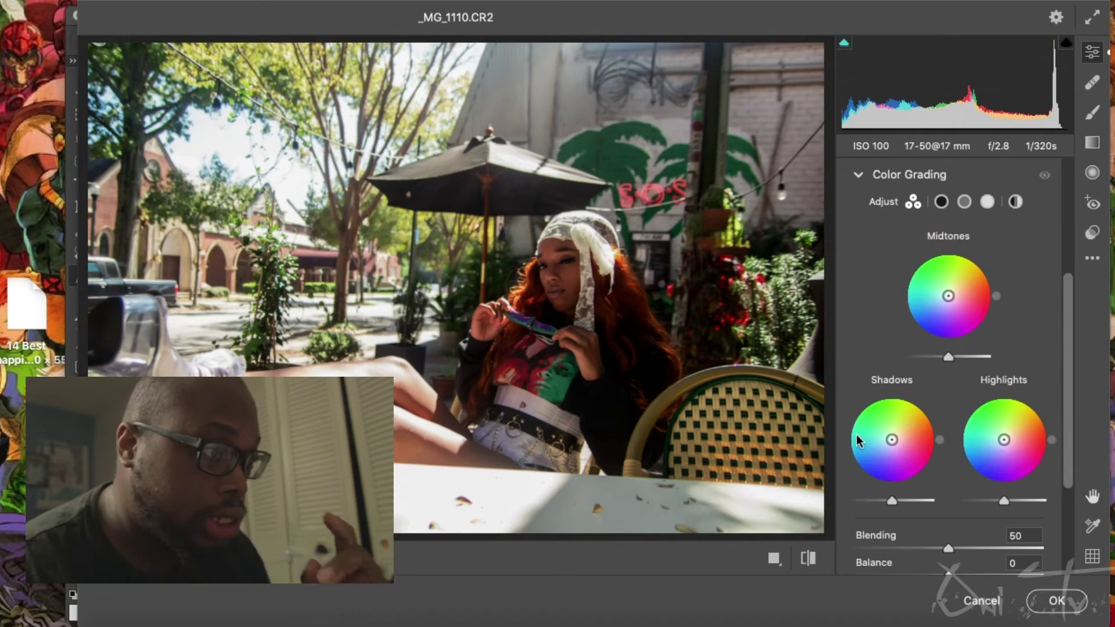
Set the Optics Vignette to -41, then expand Effects and the Curve section
left_click_drag(1064, 372, 1063, 463)
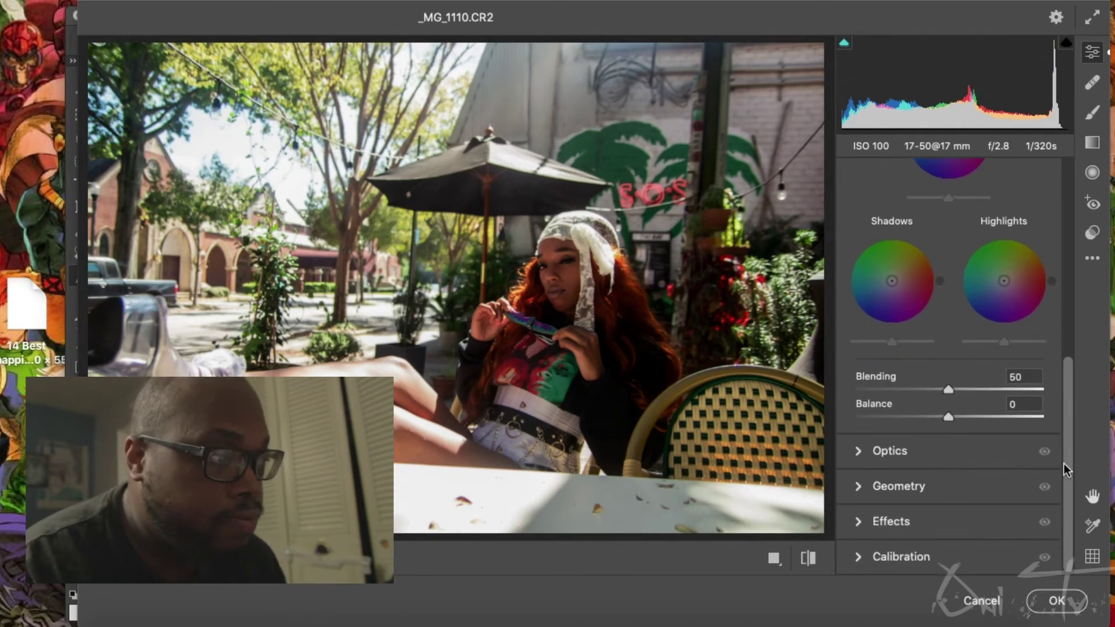
left_click(858, 453)
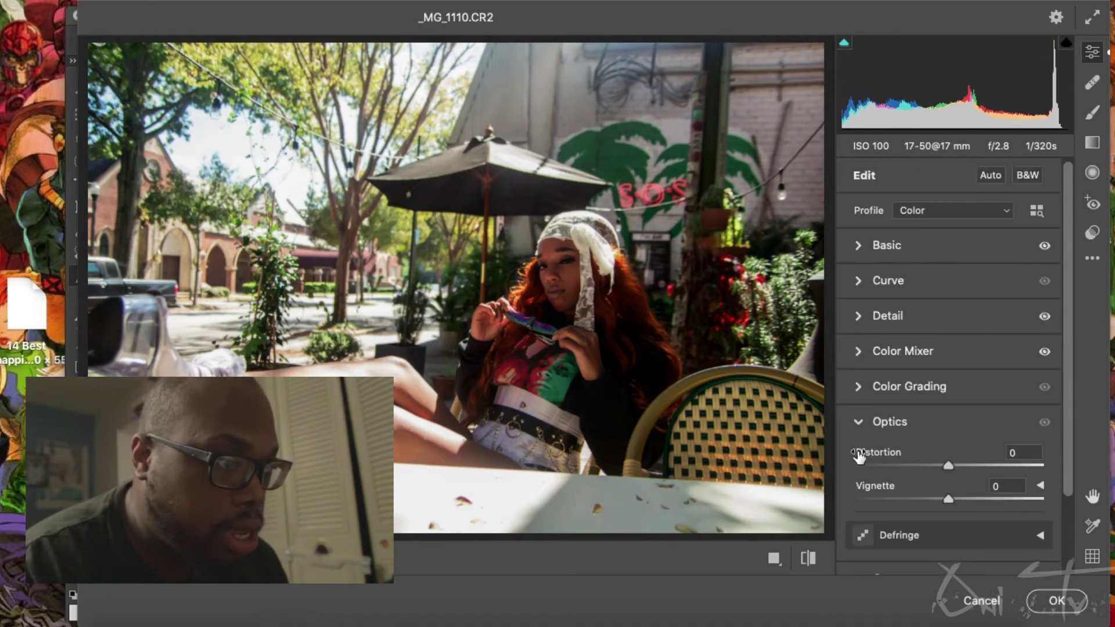
left_click_drag(947, 499, 910, 497)
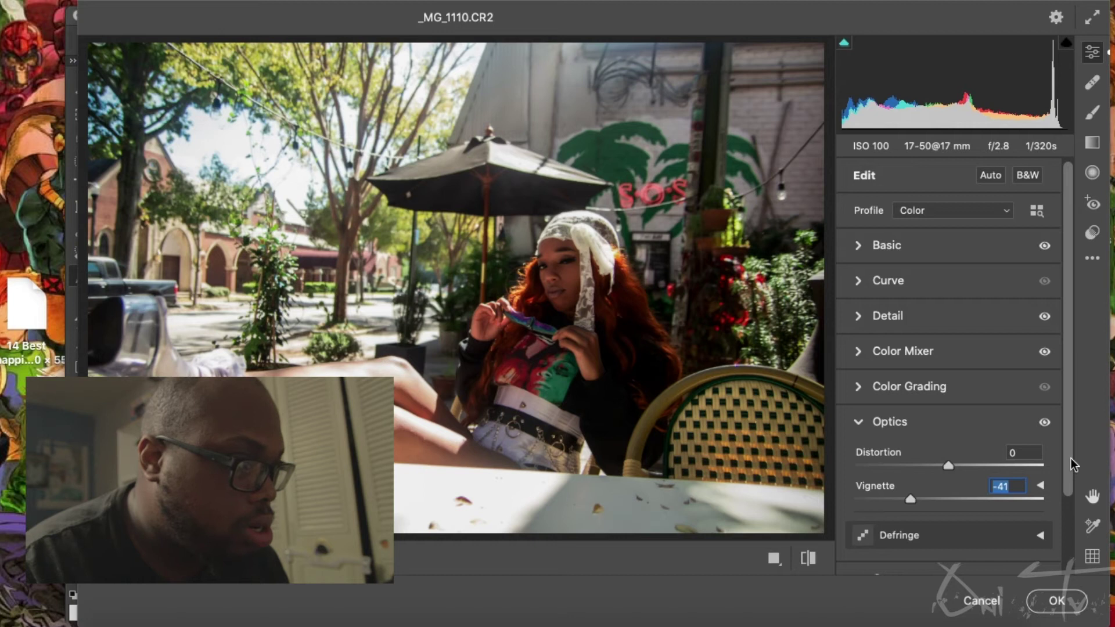
left_click_drag(1071, 458, 1072, 551)
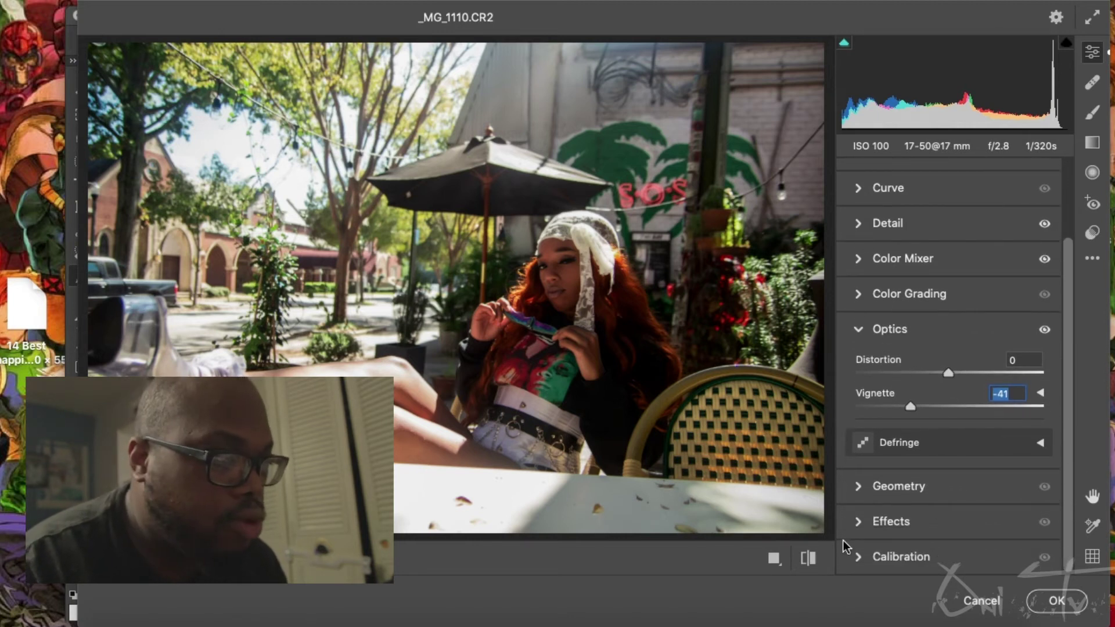
left_click(858, 526)
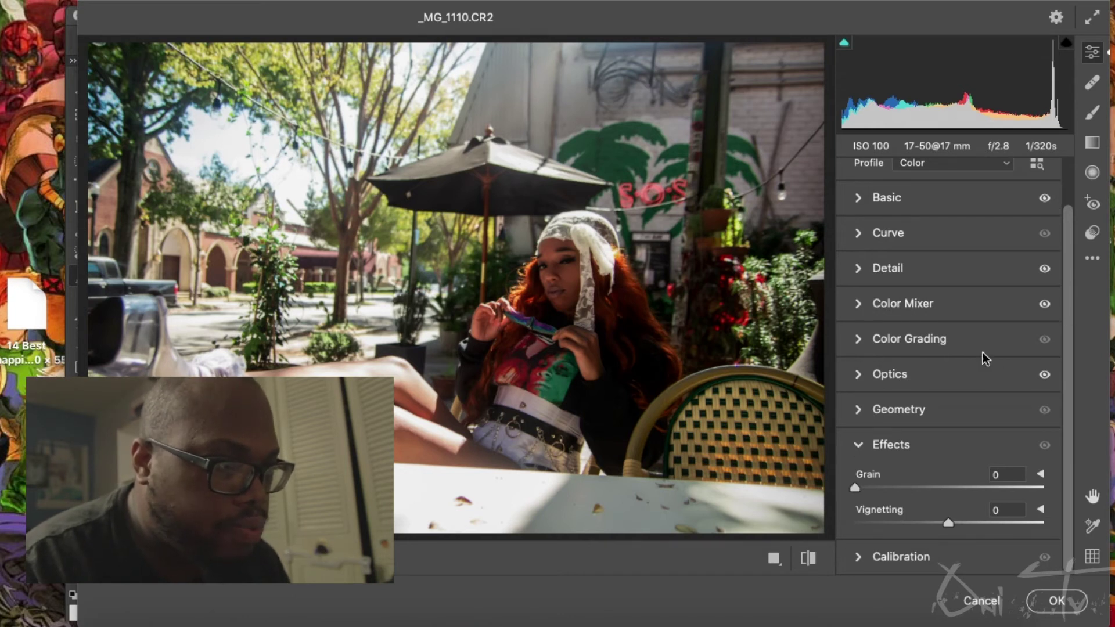
left_click(857, 231)
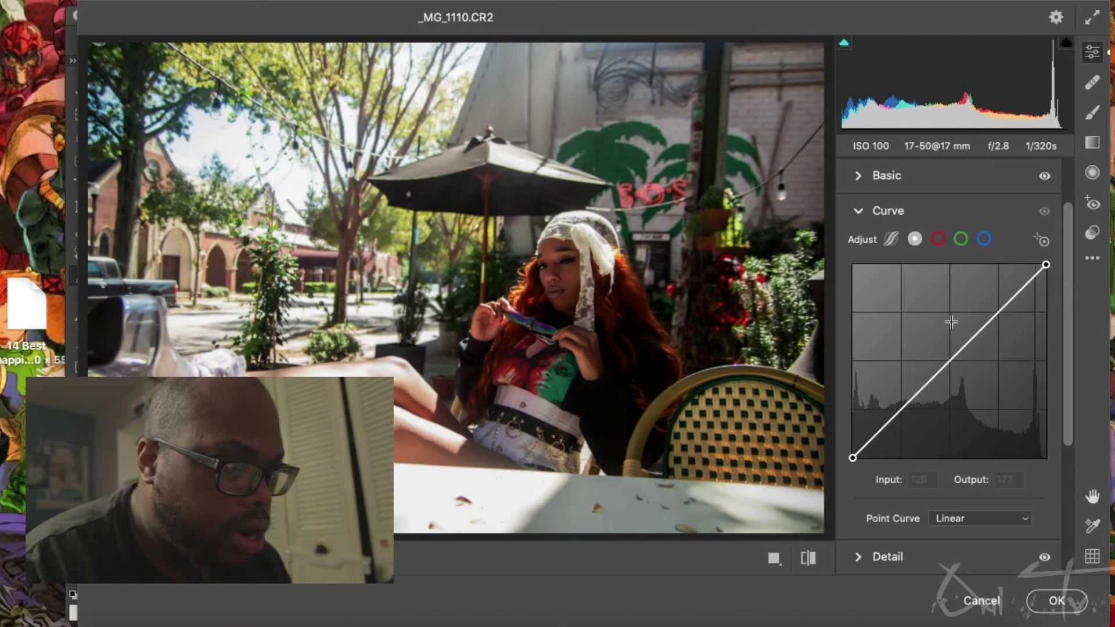
Add and adjust three tone-curve points, lift the black point to output 20, and apply
left_click(889, 423)
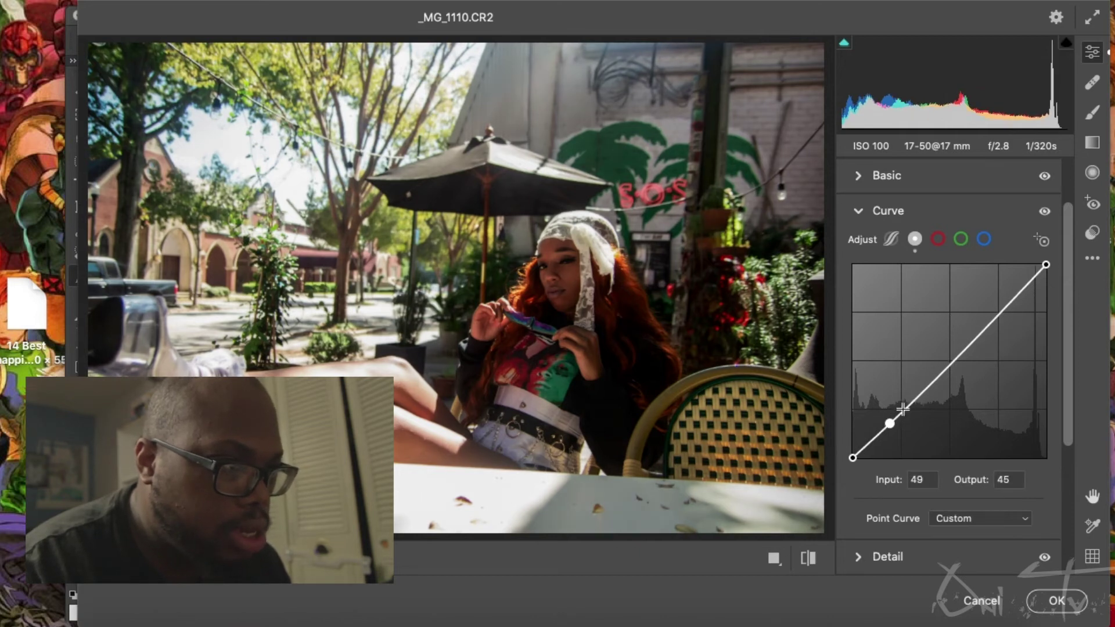
left_click(959, 358)
left_click(1012, 305)
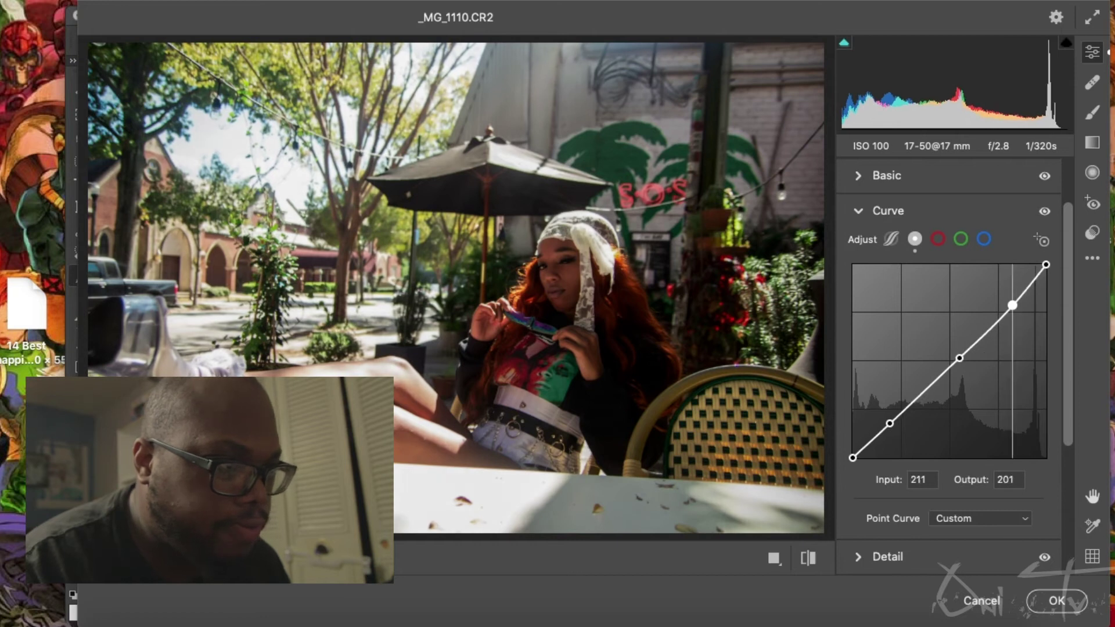
left_click_drag(958, 360, 952, 349)
left_click_drag(1012, 305, 1016, 311)
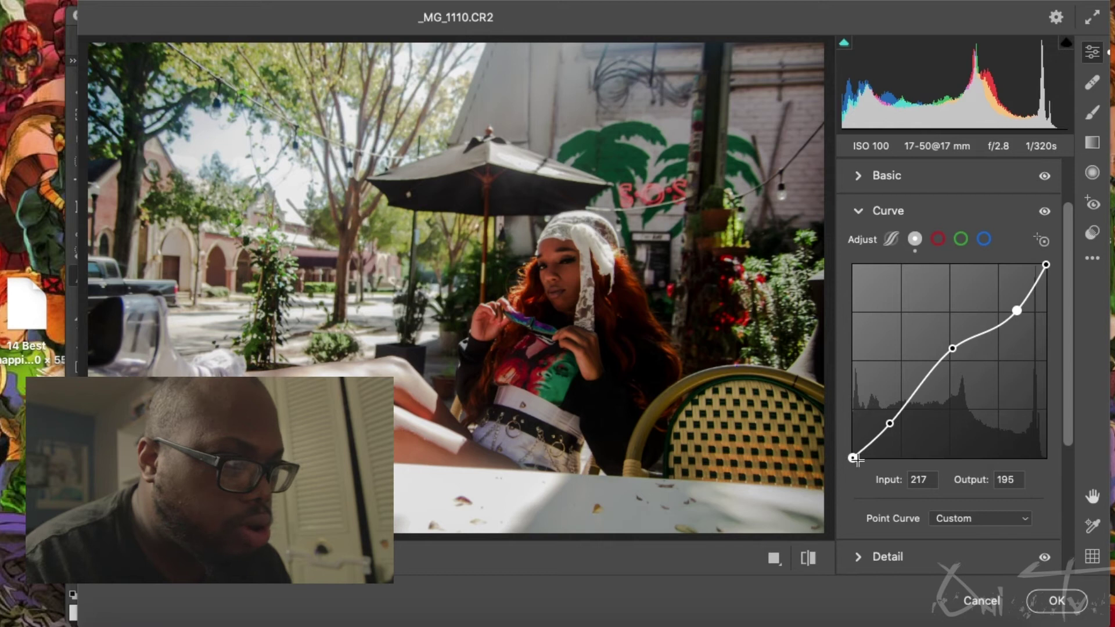
left_click_drag(853, 459, 853, 442)
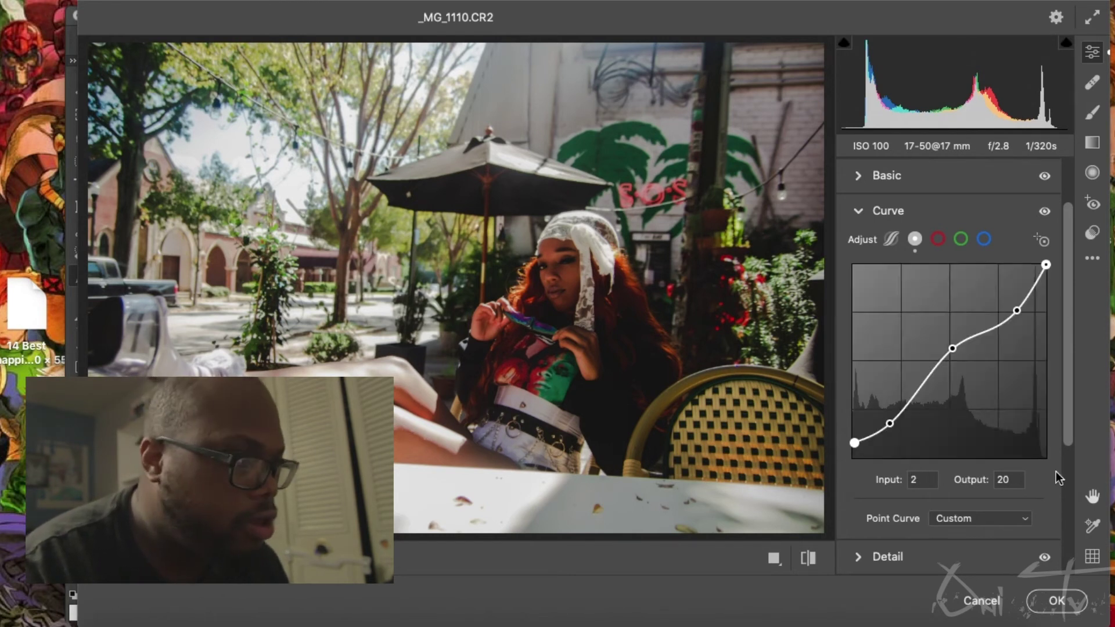
left_click(1067, 599)
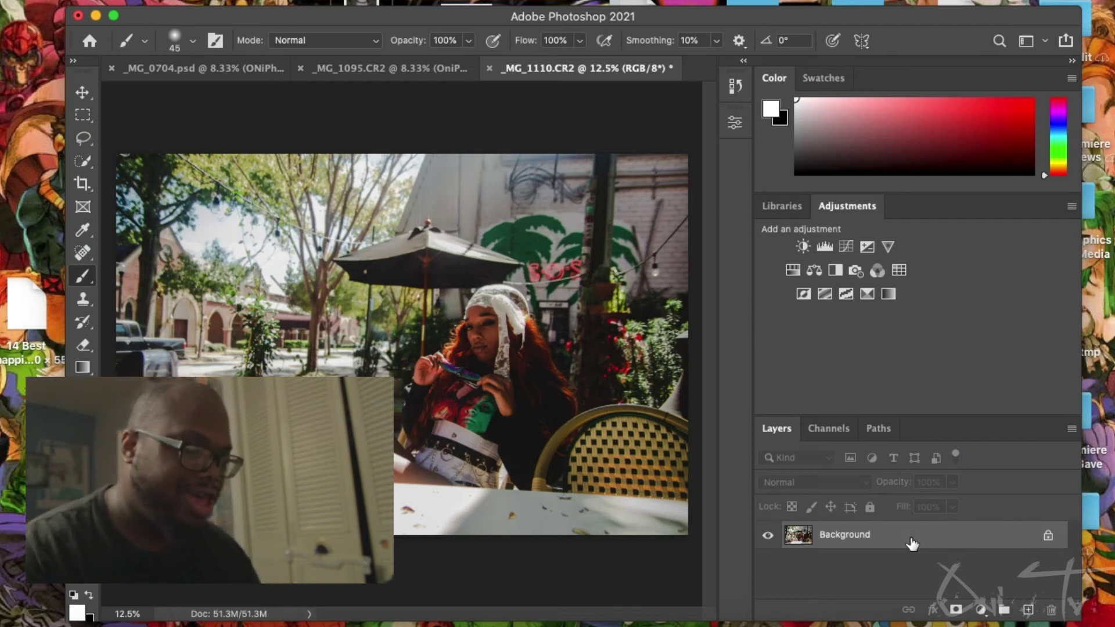
Duplicate the Background as Layer 1 with Cmd+J and add a Color Balance adjustment layer
key("super+j")
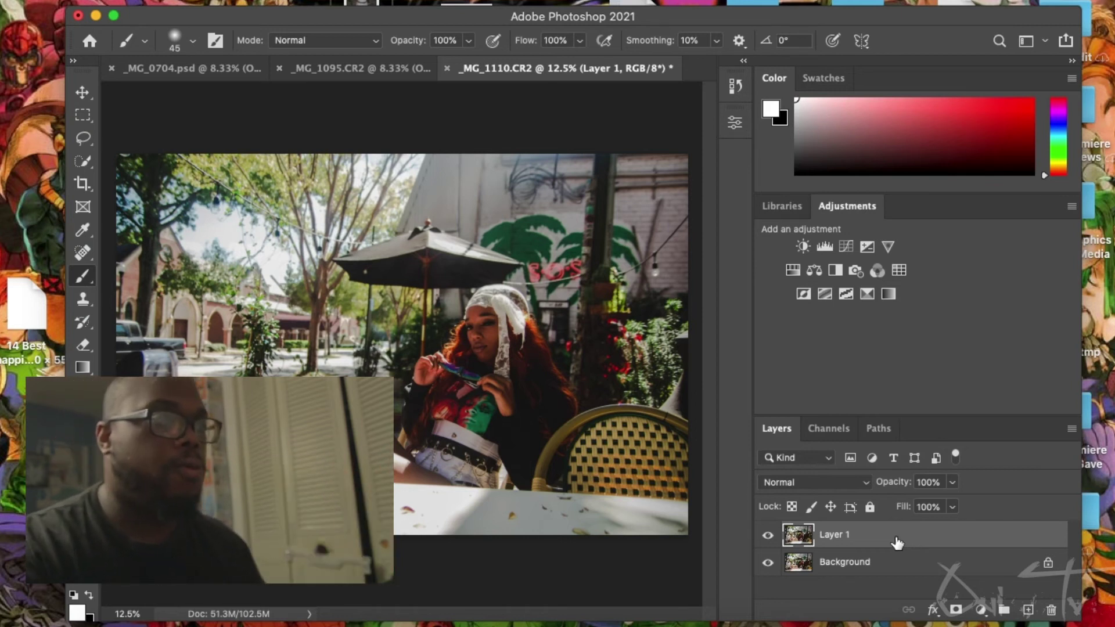
left_click(813, 269)
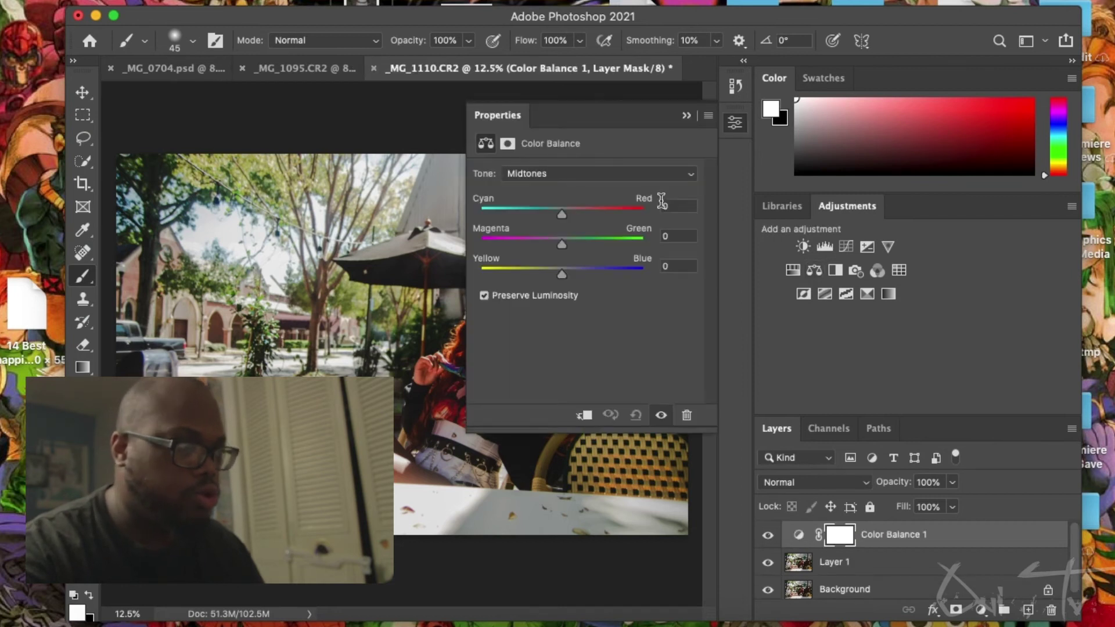
Set Color Balance Highlights to Cyan/Red -3 and Magenta/Green +2, then close Properties
left_click(636, 173)
left_click(639, 186)
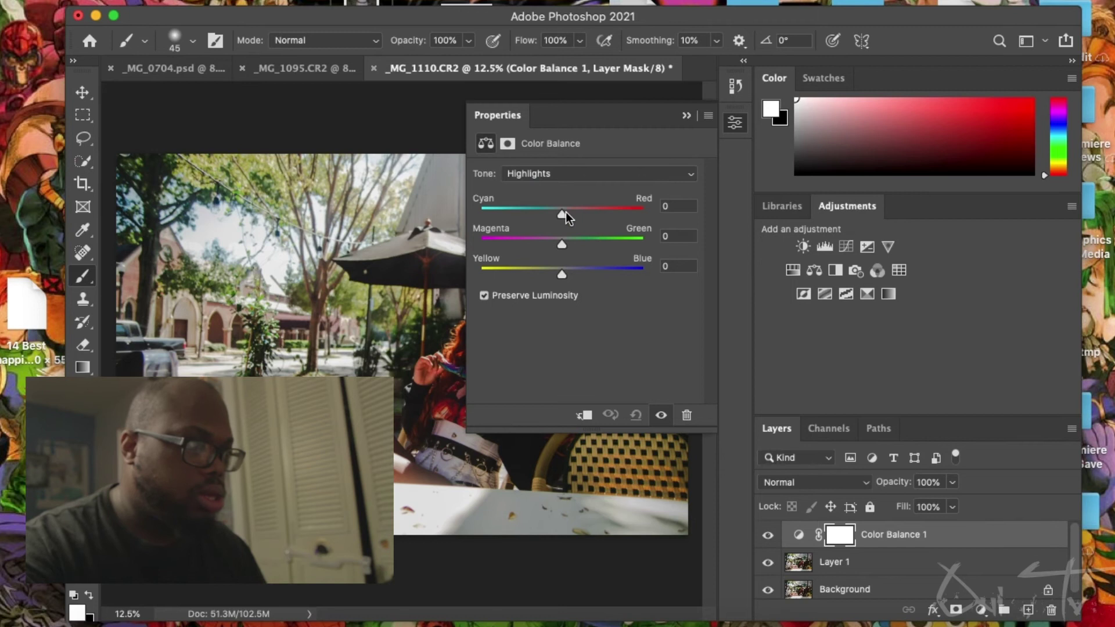
left_click_drag(611, 111, 847, 156)
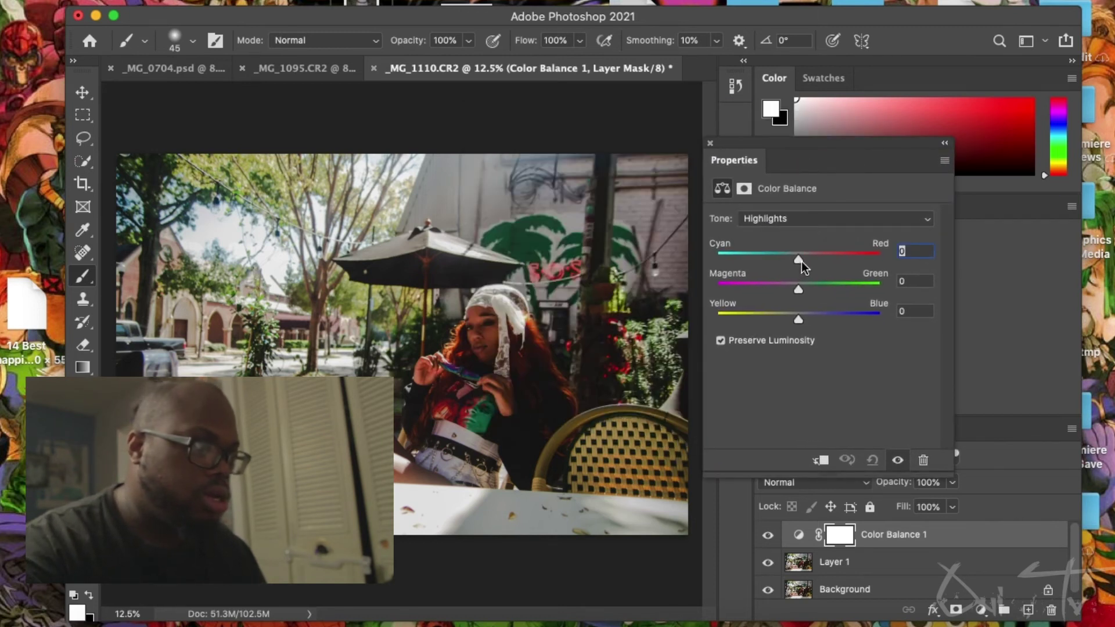
left_click_drag(796, 259, 796, 262)
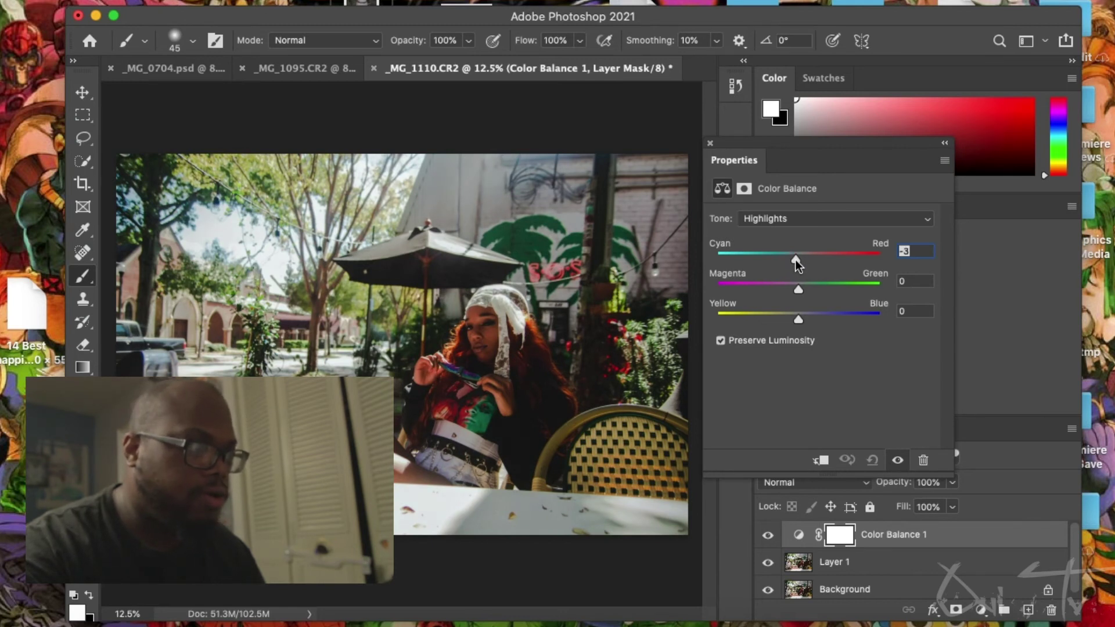
left_click_drag(797, 288, 799, 288)
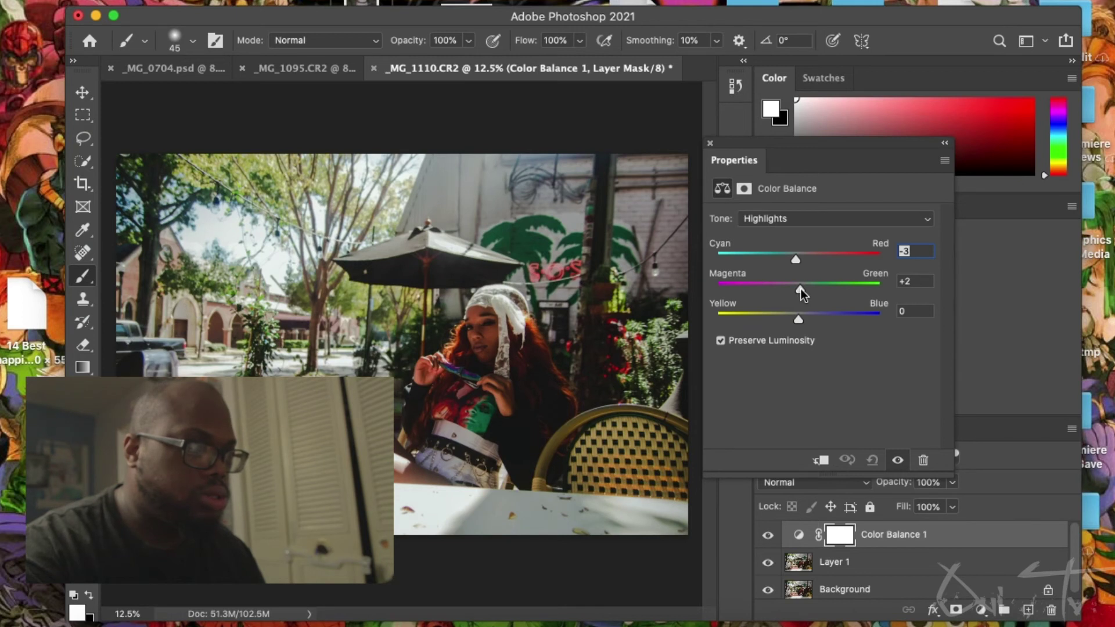
left_click(802, 214)
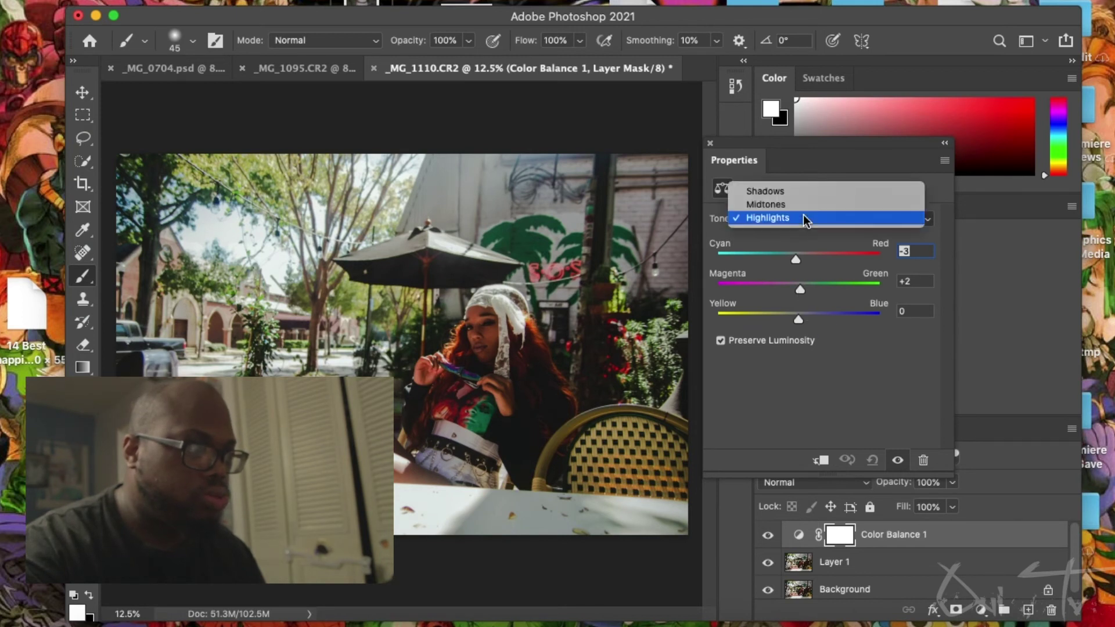
left_click(945, 146)
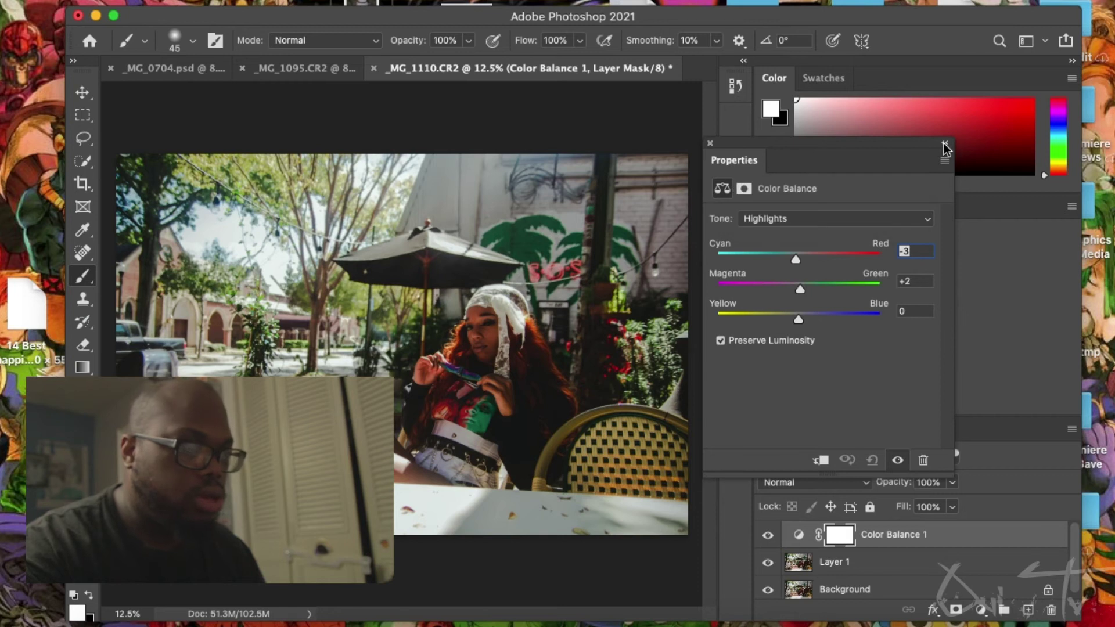
left_click(708, 142)
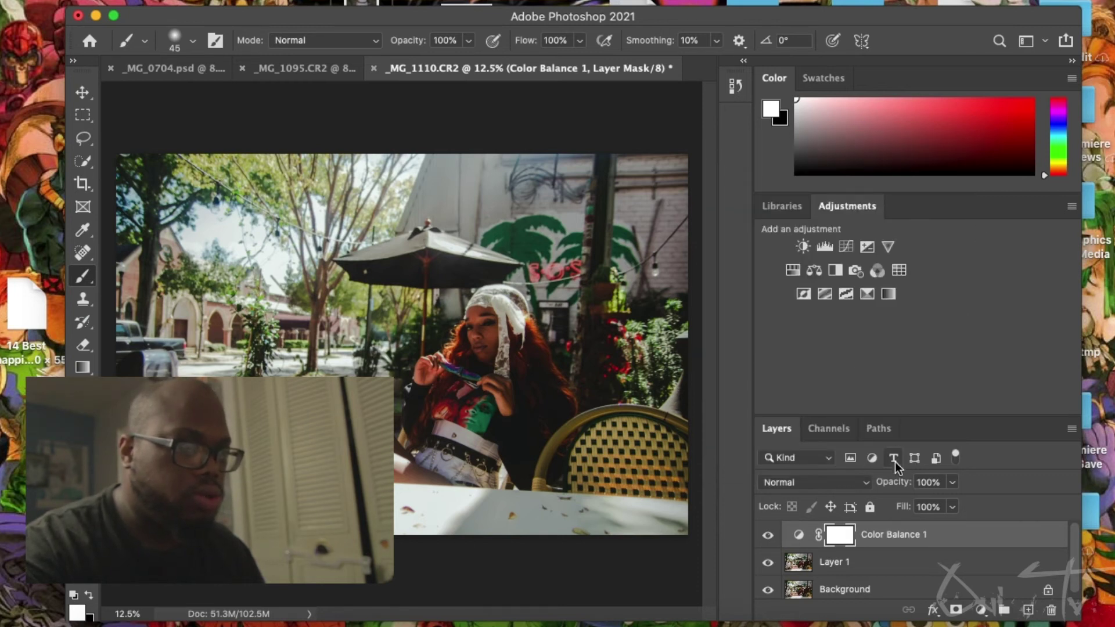
Add a Color Lookup adjustment layer using the Abstract Blue Tone profile
left_click(897, 271)
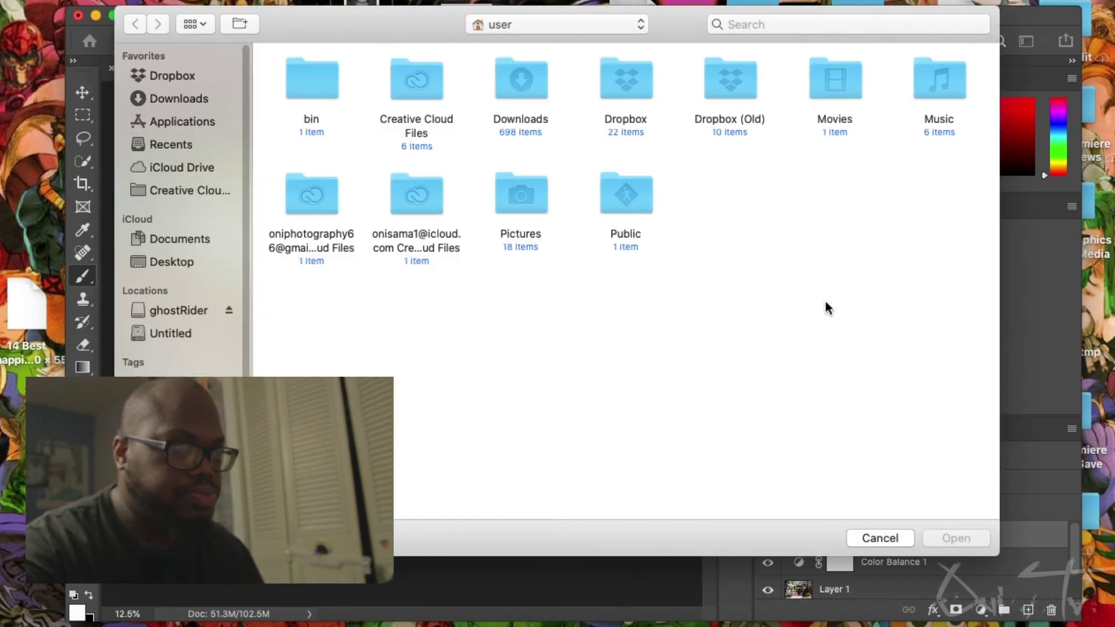
left_click(879, 537)
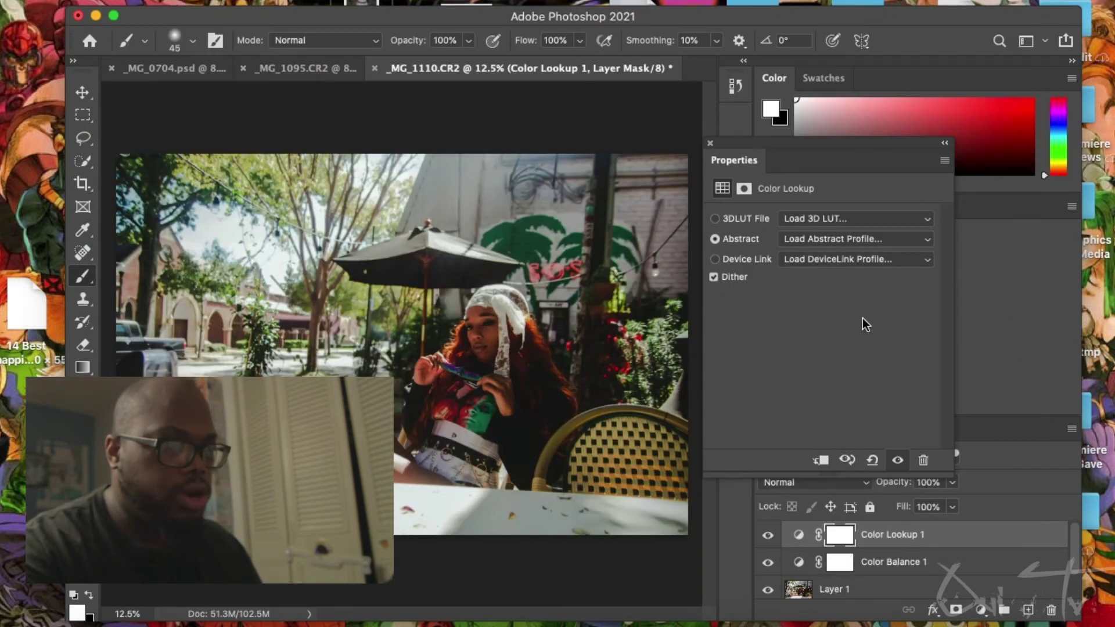
left_click(835, 249)
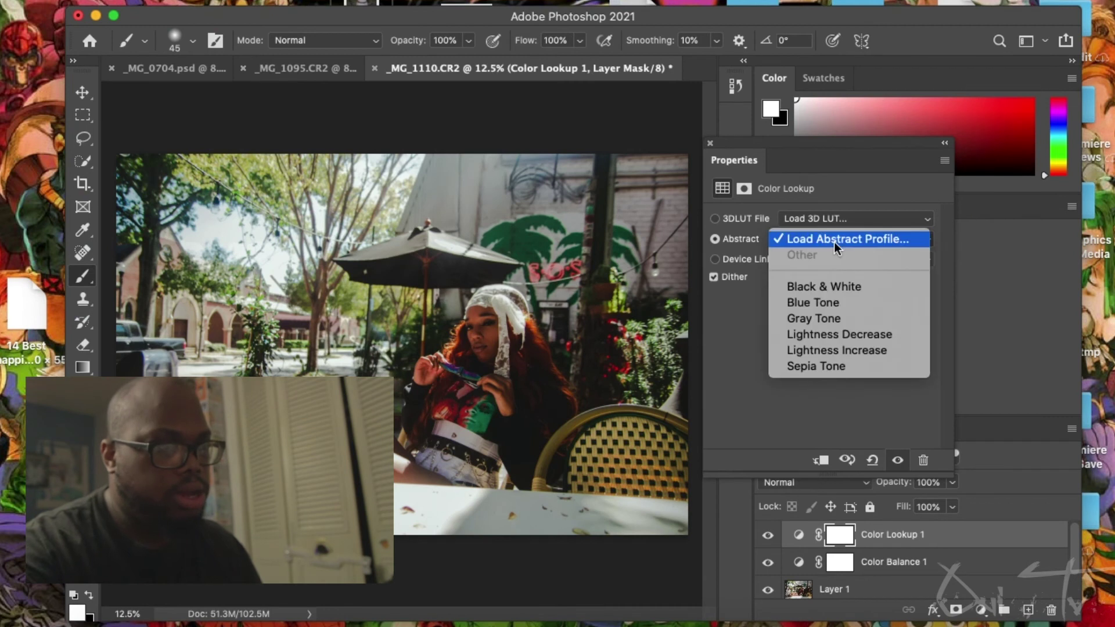
left_click(835, 303)
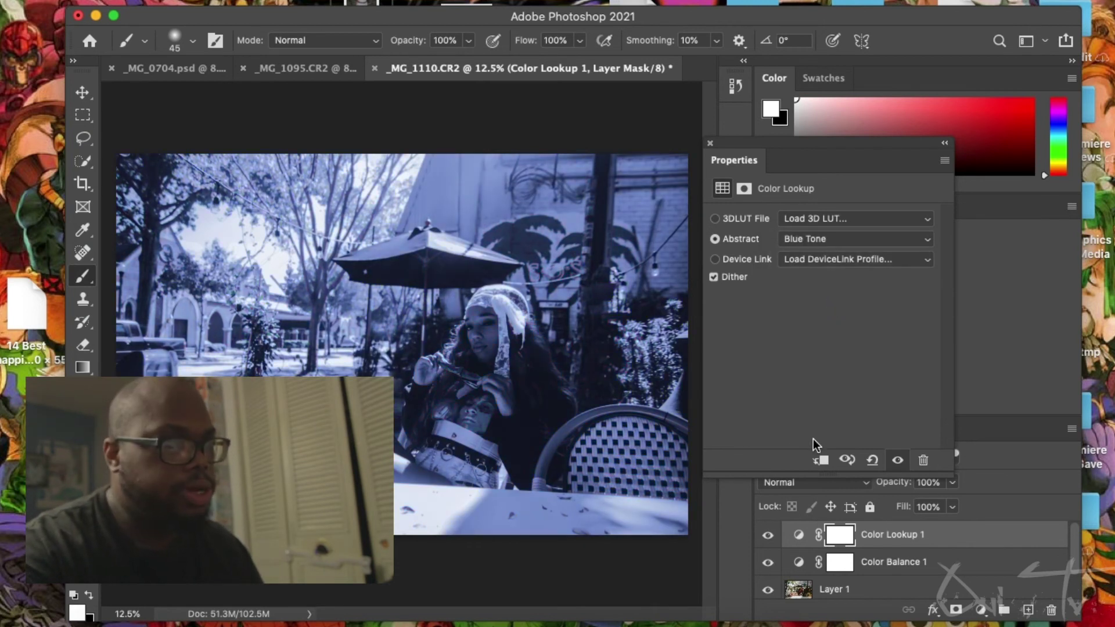
Lower Color Lookup 1's opacity to 28% and collapse its Properties
left_click(949, 486)
left_click_drag(947, 507, 894, 506)
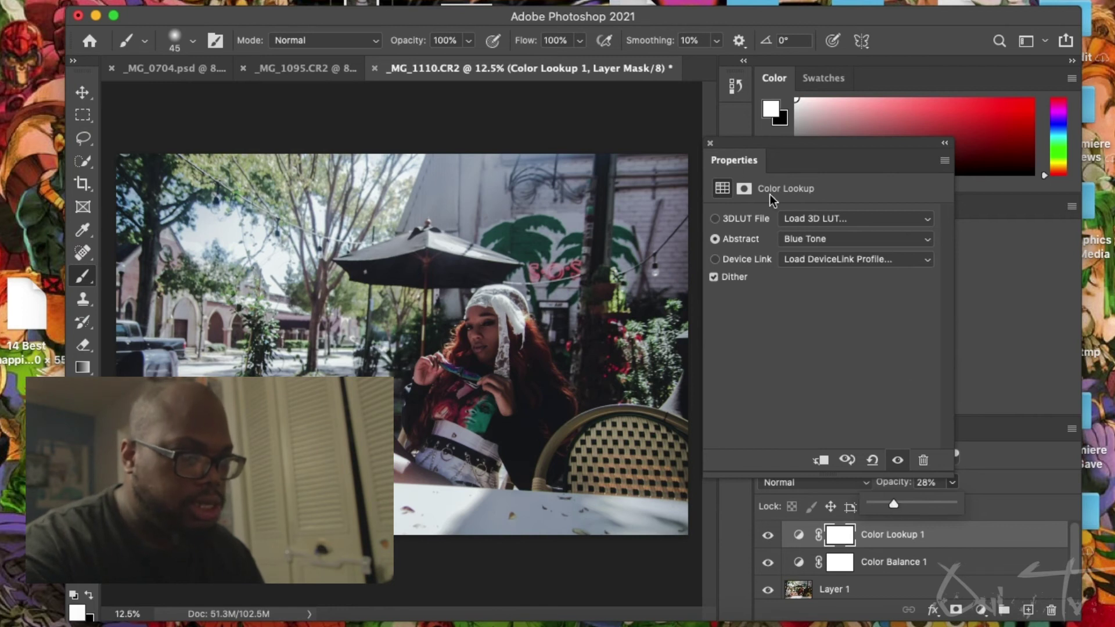
left_click(945, 143)
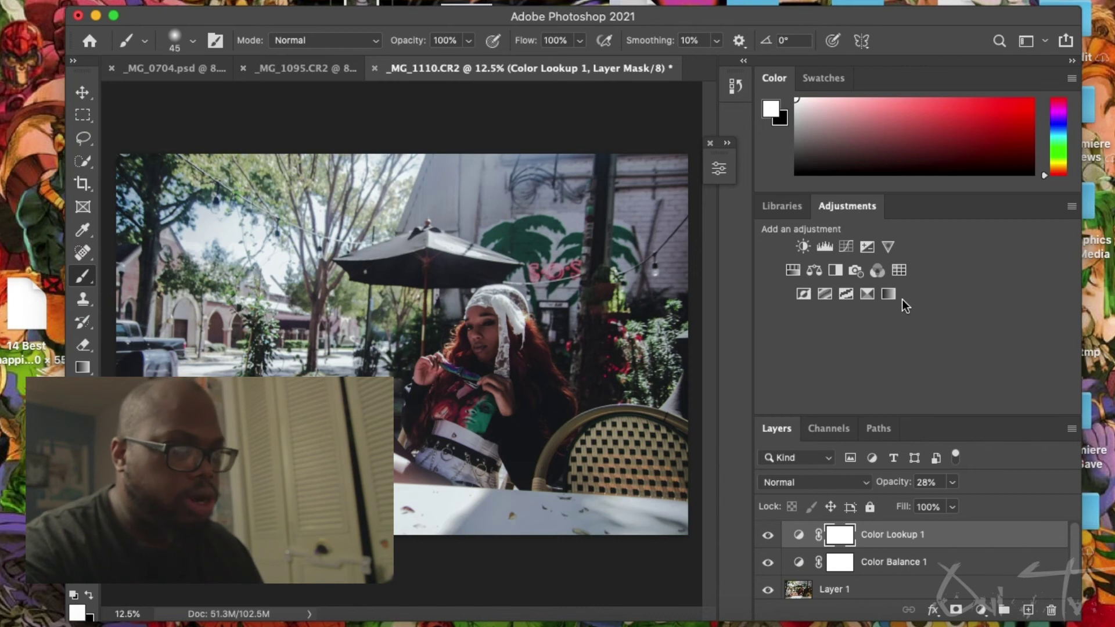
Add a second Color Lookup layer using the Kodak 5218 Kodak 2395 (by Adobe).cube LUT
left_click(898, 271)
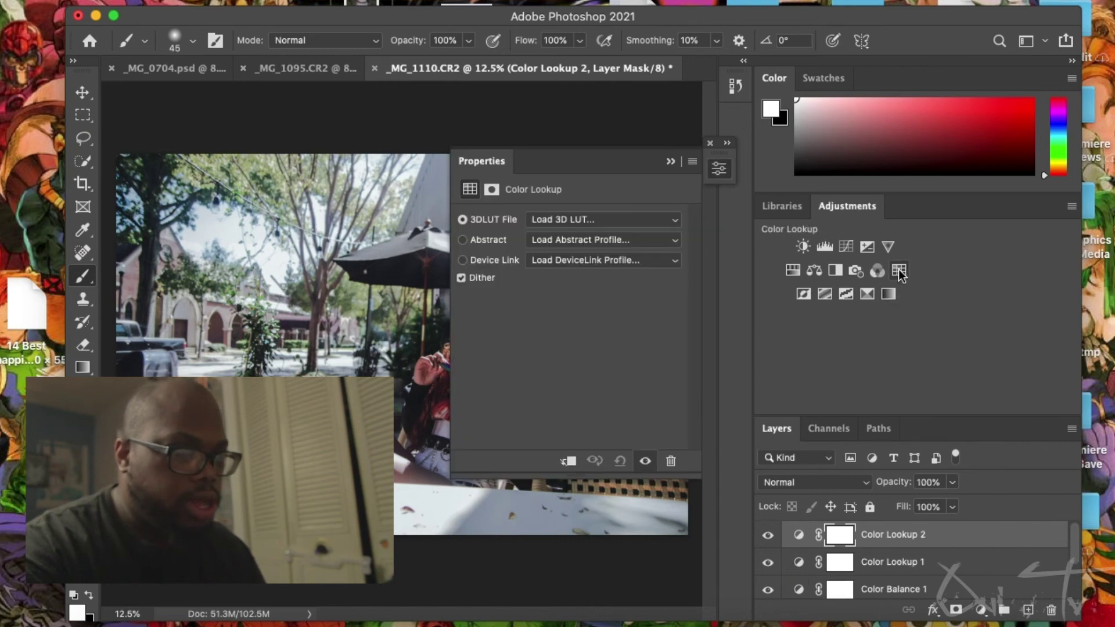
left_click(623, 222)
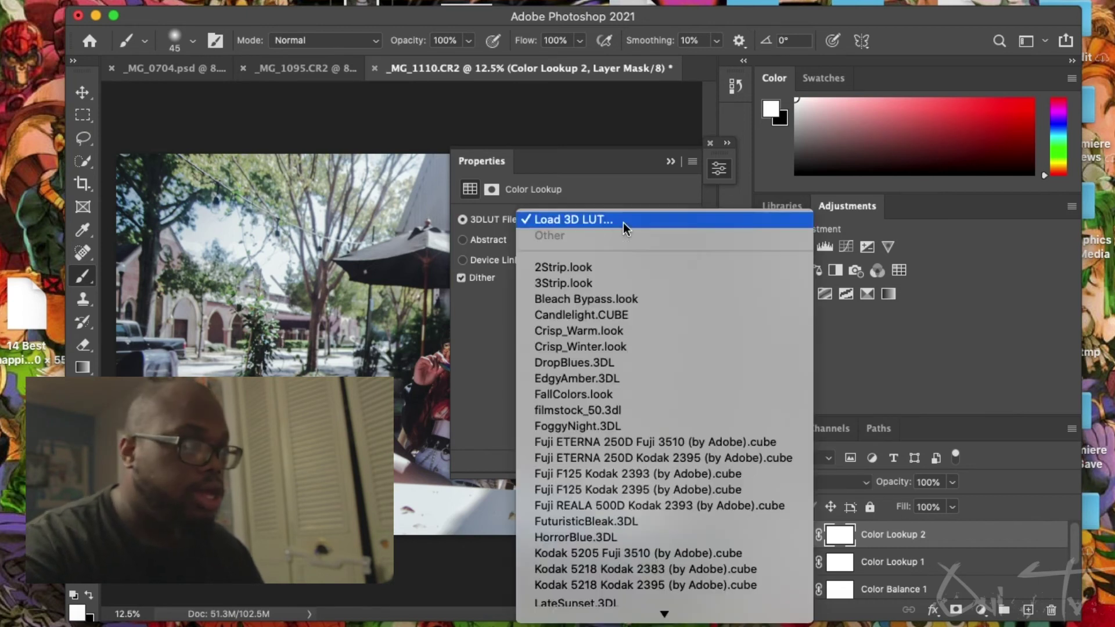
left_click(651, 590)
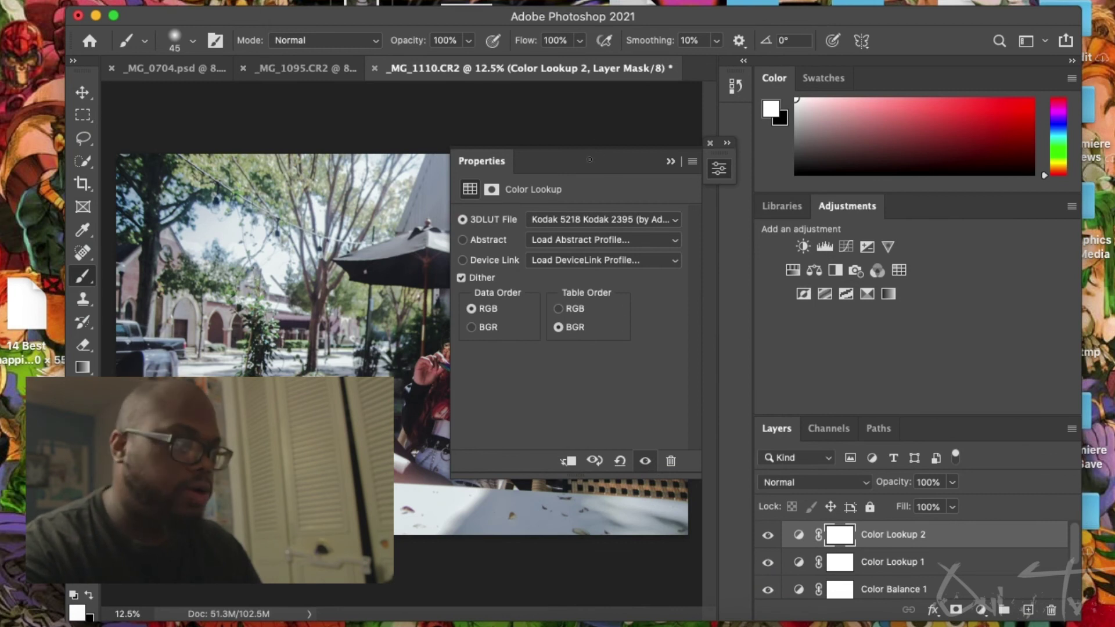
Dock the Properties panel and lower Color Lookup 2's opacity to 35%
left_click_drag(563, 158, 814, 168)
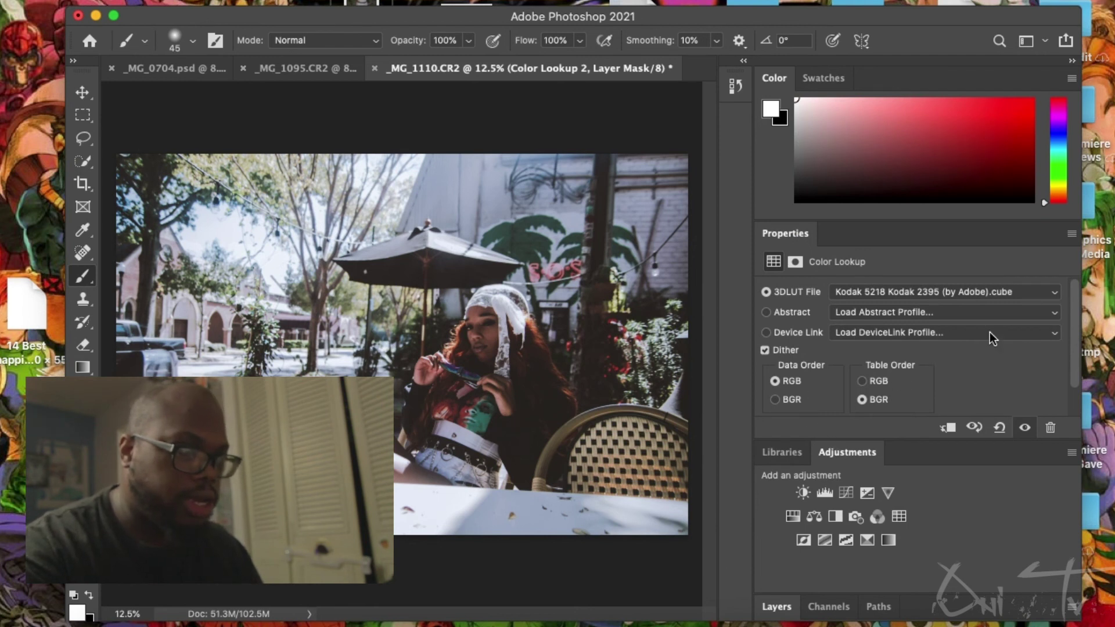
left_click_drag(1074, 295, 1074, 314)
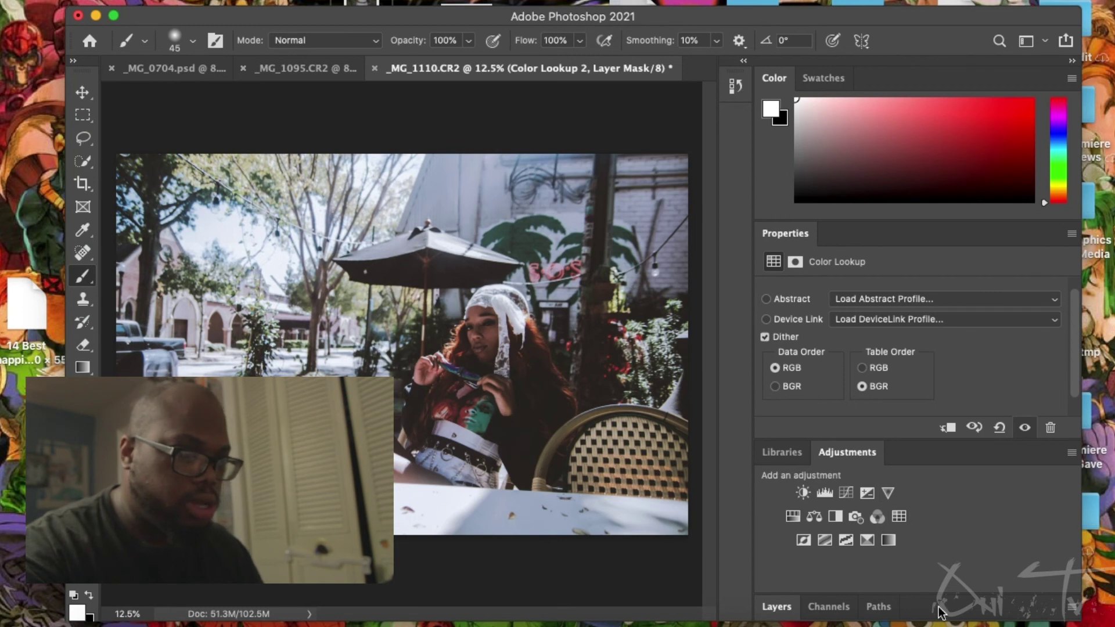
left_click(781, 609)
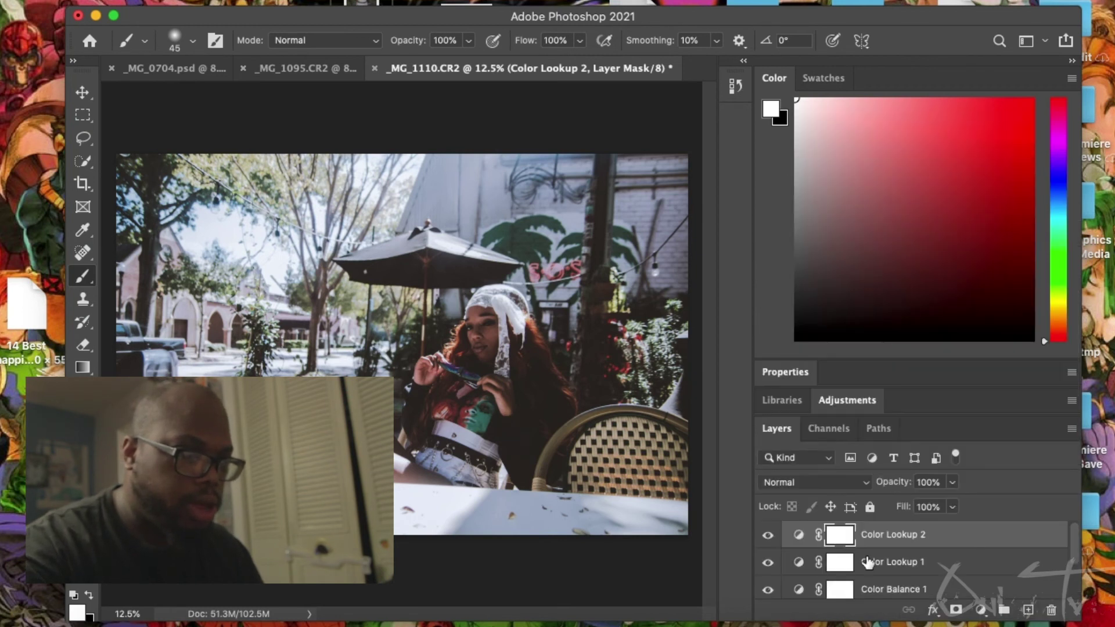
left_click(952, 482)
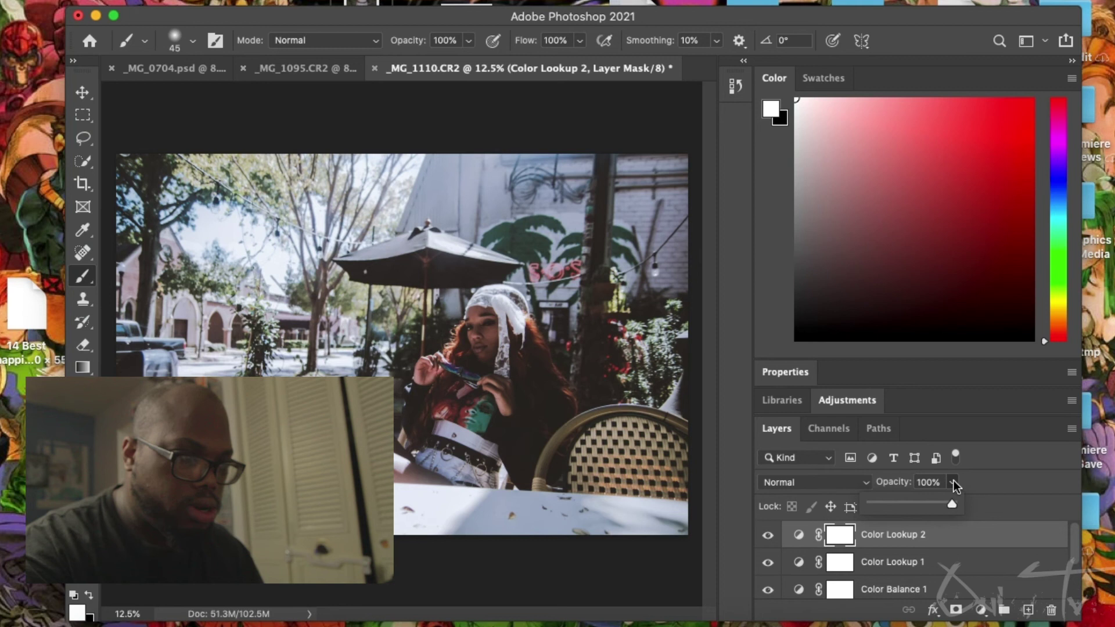
left_click_drag(934, 504, 898, 507)
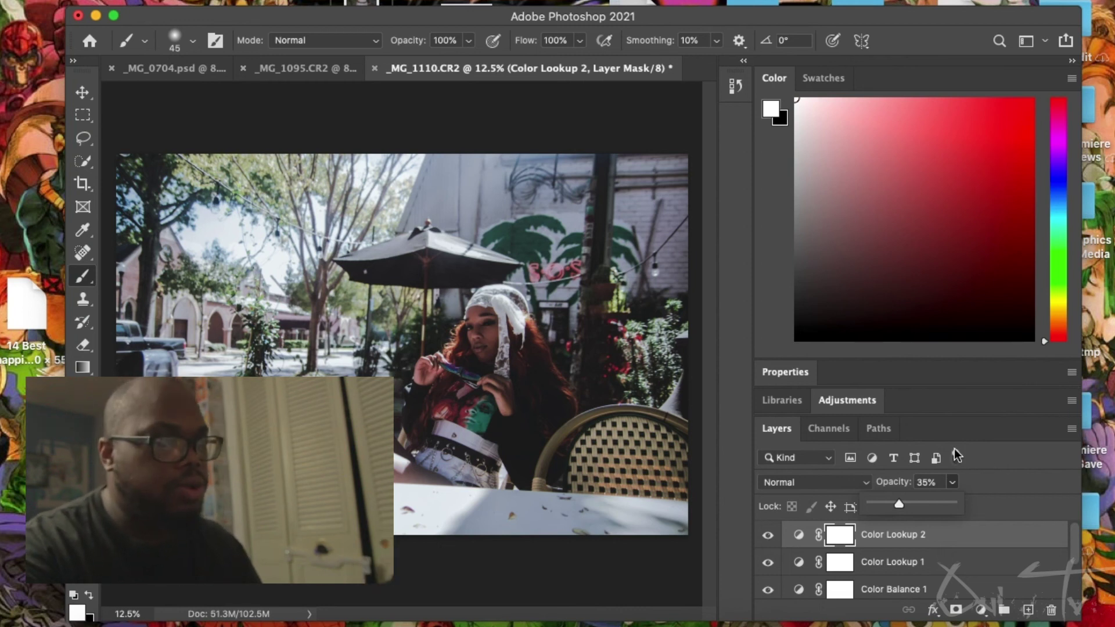
left_click(855, 400)
left_click(855, 400)
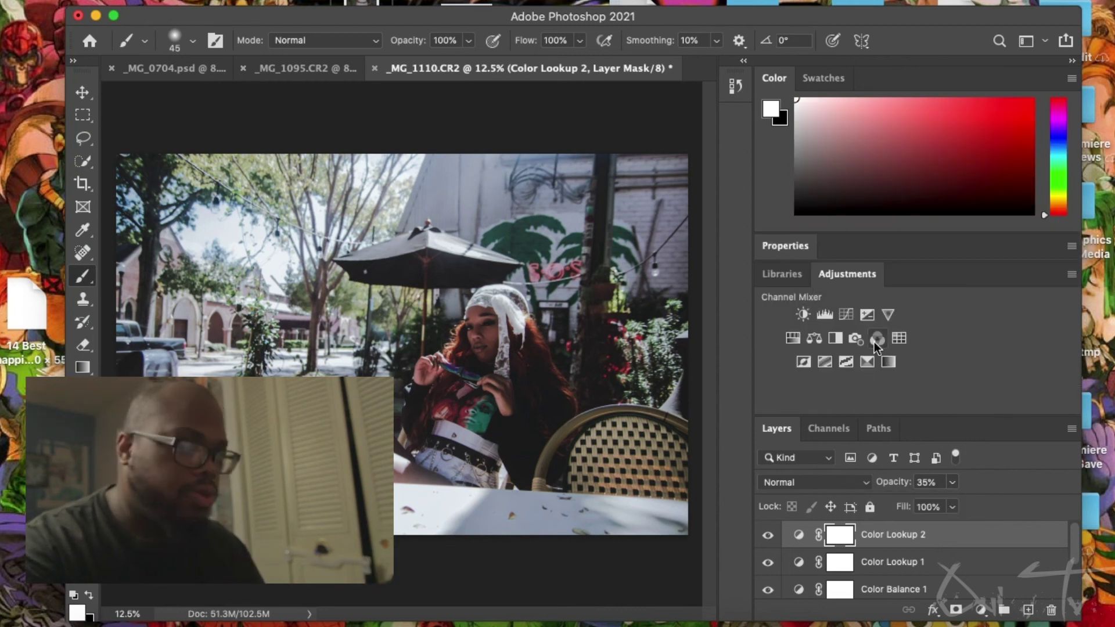
Add a Curves 1 layer and raise its black point to output 18 to fade the shadows
left_click(845, 315)
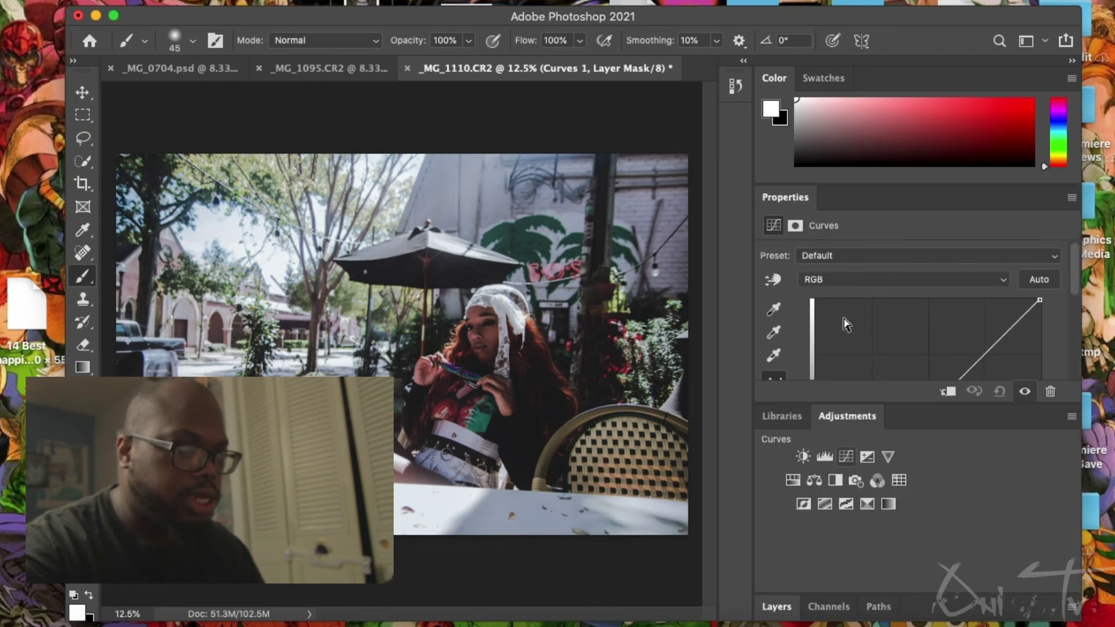
left_click_drag(1077, 277, 1075, 346)
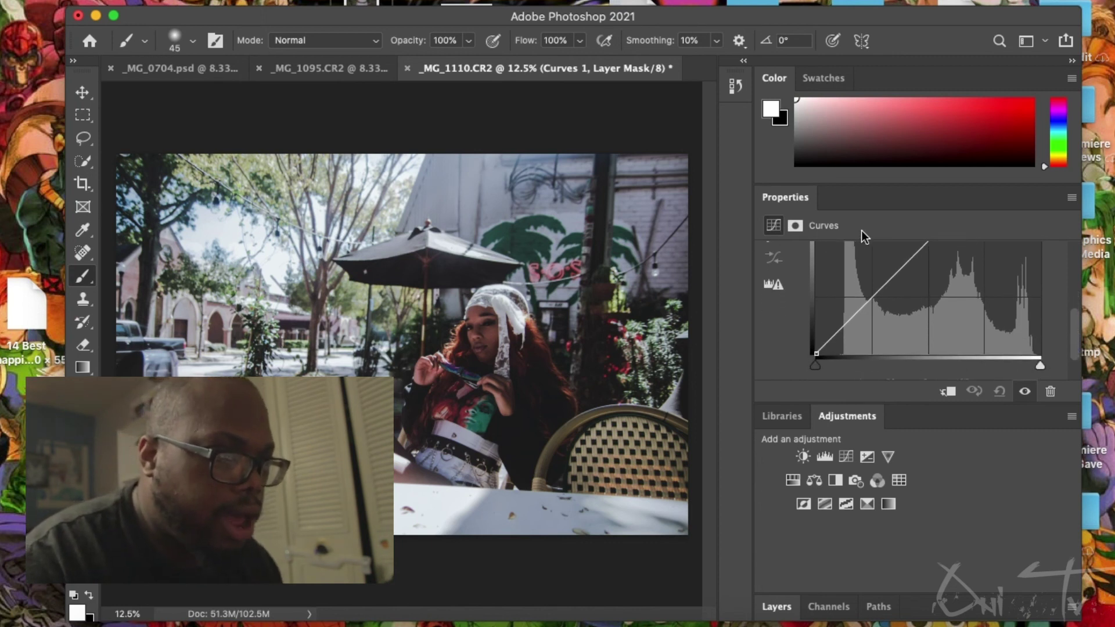
left_click_drag(799, 204, 681, 213)
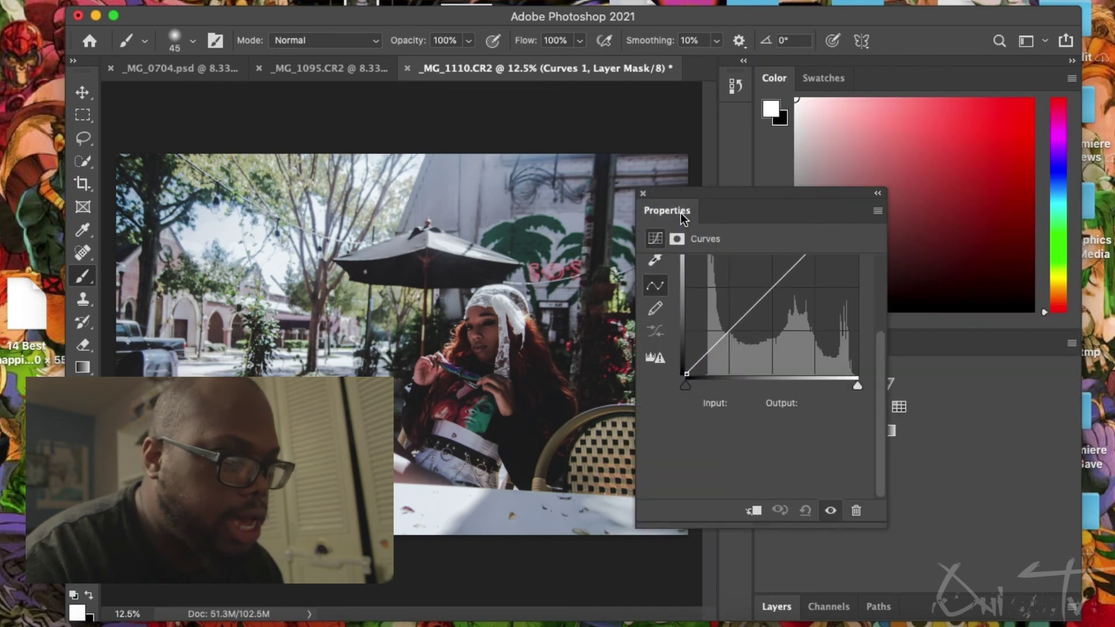
left_click_drag(881, 364, 875, 300)
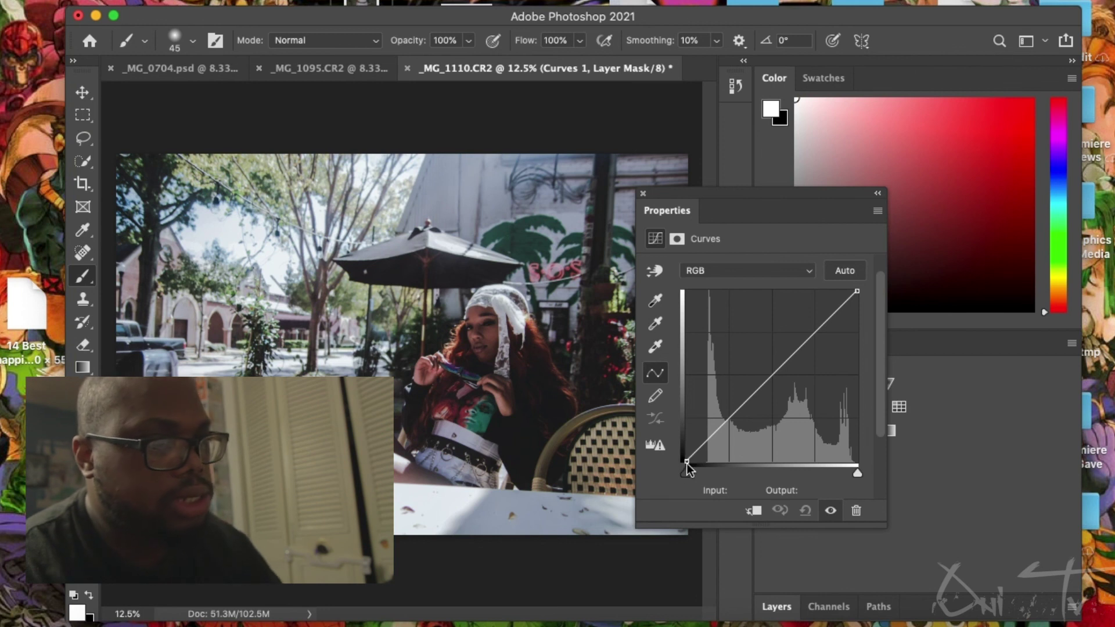
left_click_drag(686, 463, 687, 447)
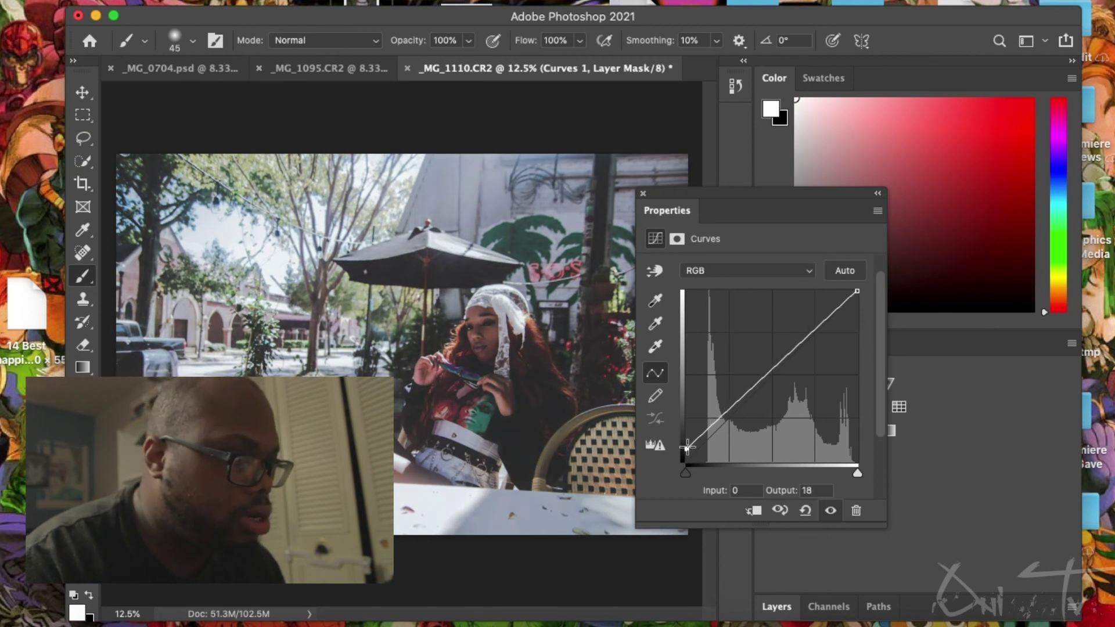